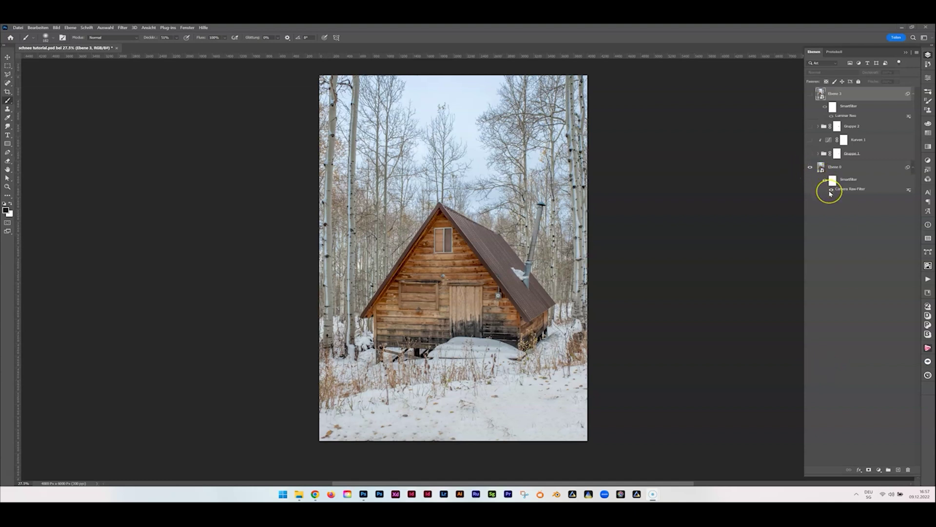
Group all layers above the base photo layer Ebene 0 and move the group beneath it.
click(810, 94)
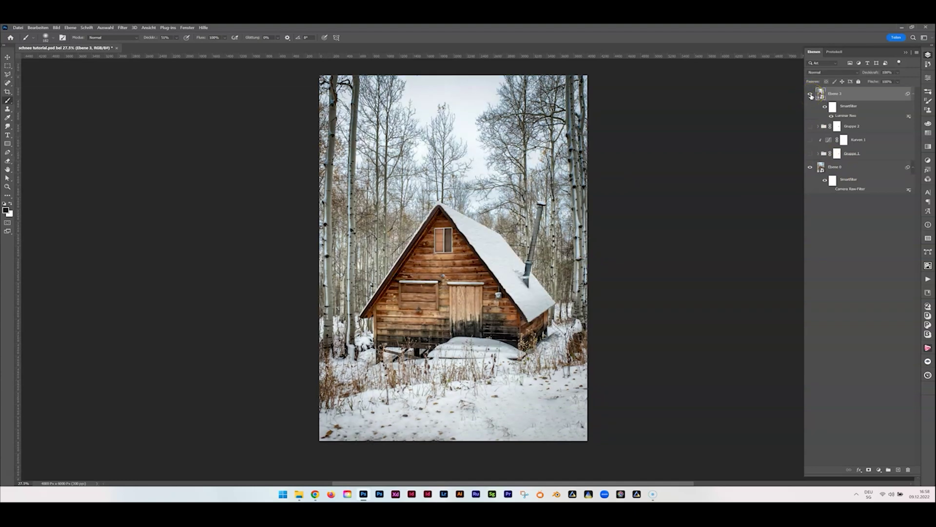
click(811, 94)
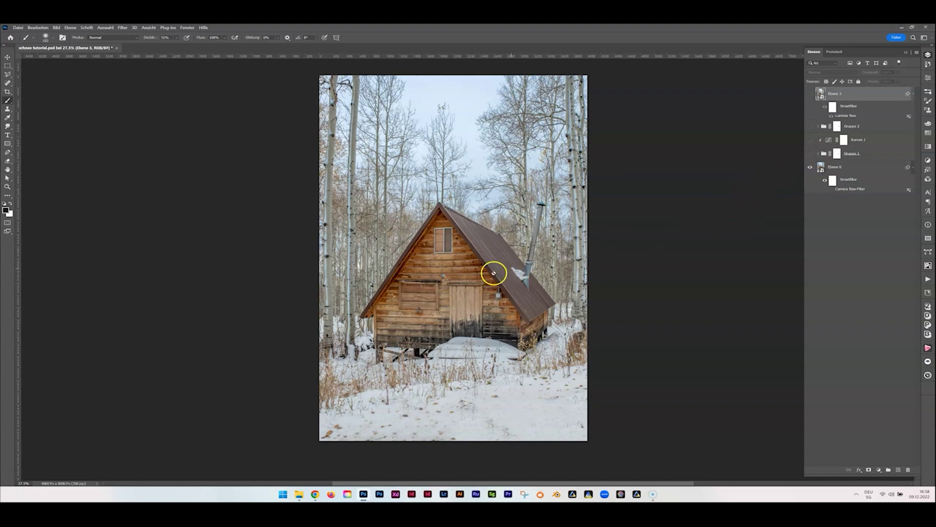
drag(828, 91, 857, 157)
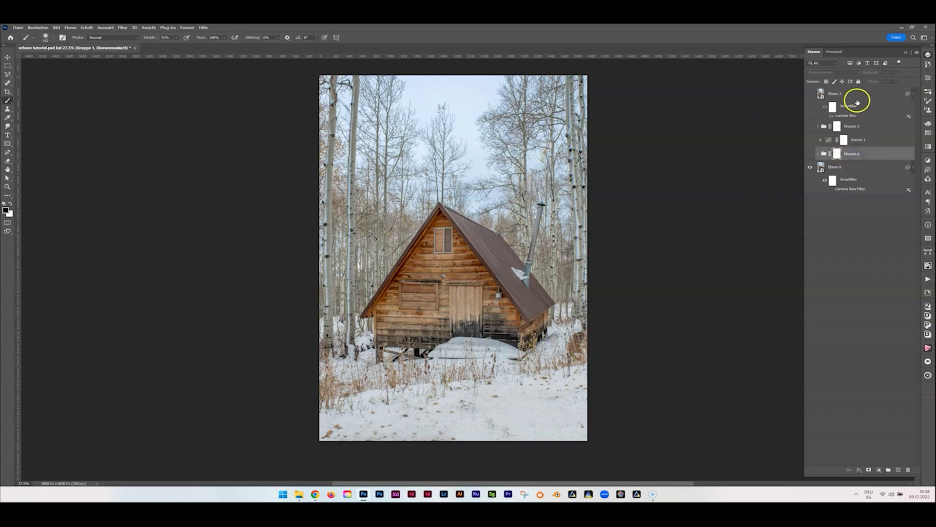
shift+click(857, 96)
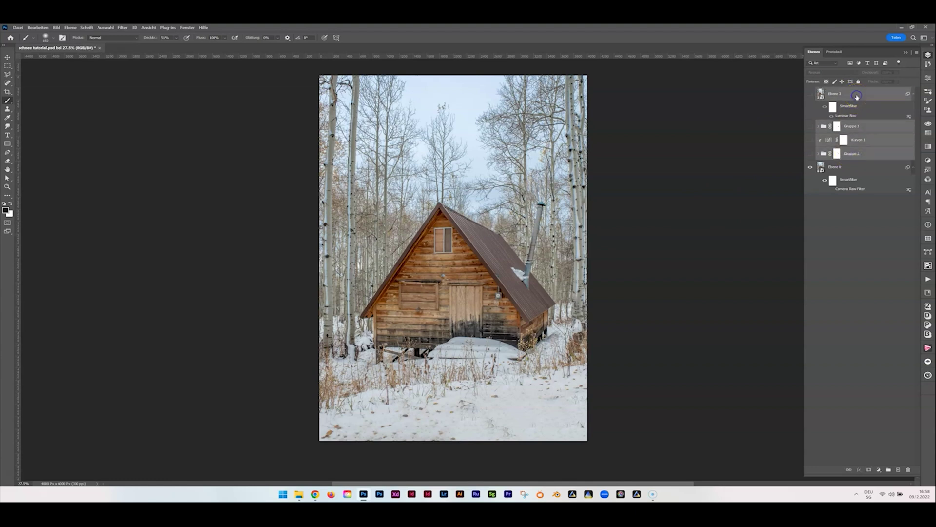
key(ctrl+g)
drag(853, 94, 851, 126)
click(867, 115)
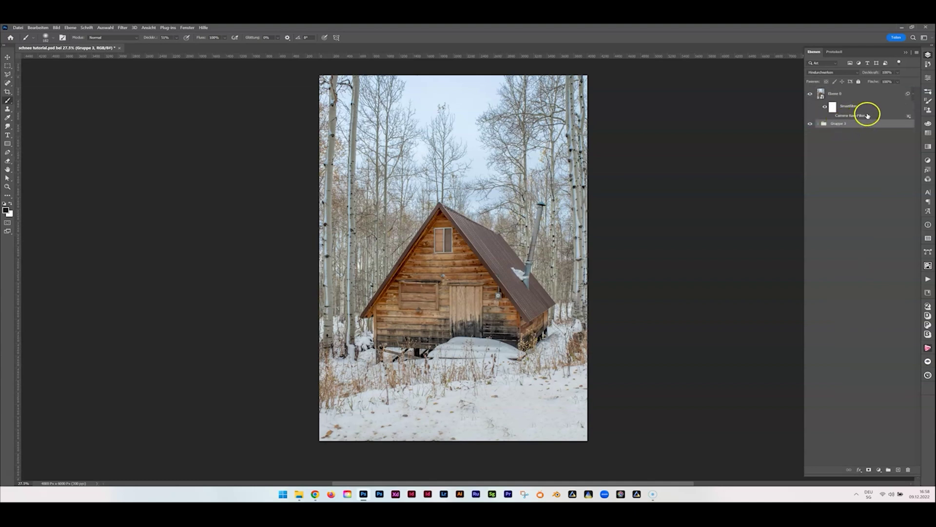
click(844, 93)
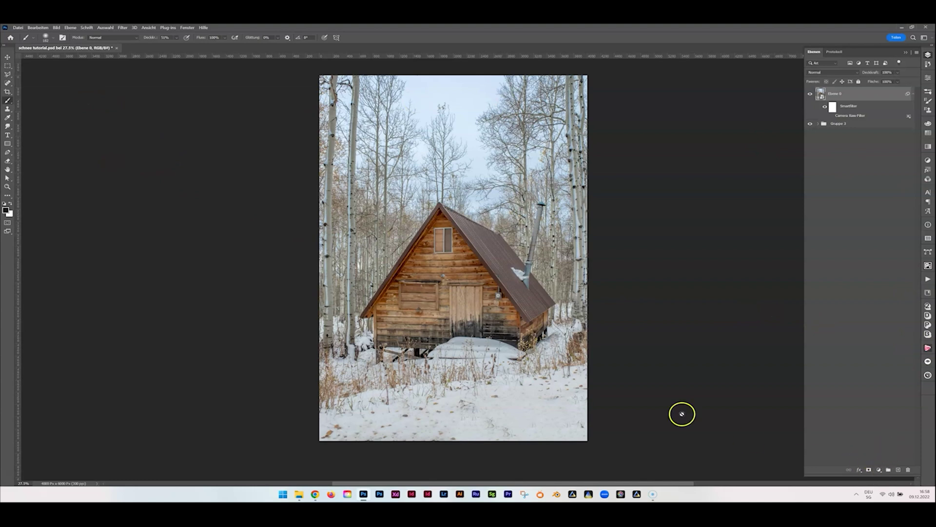
Select the cabin's sloping roof surface and the narrow front roof edge with the Polygonal Lasso.
click(6, 74)
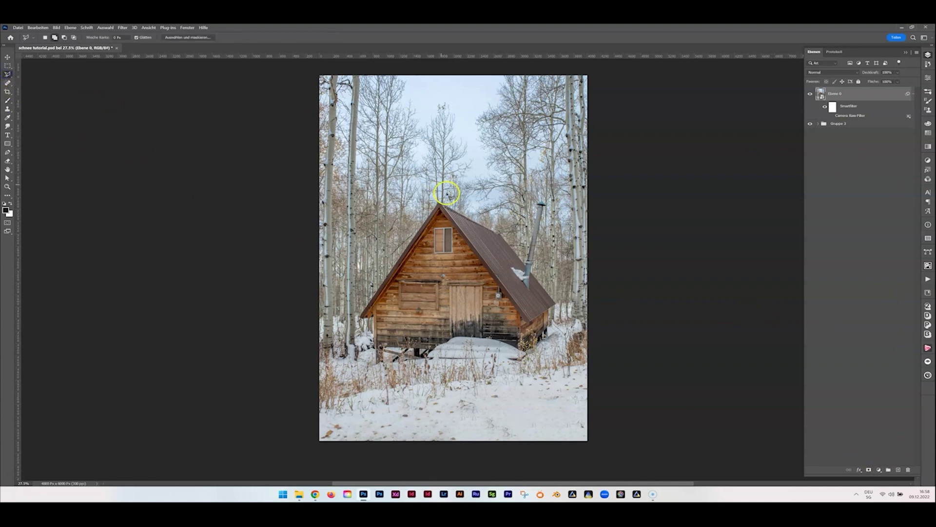
scroll(443, 201, up, 3)
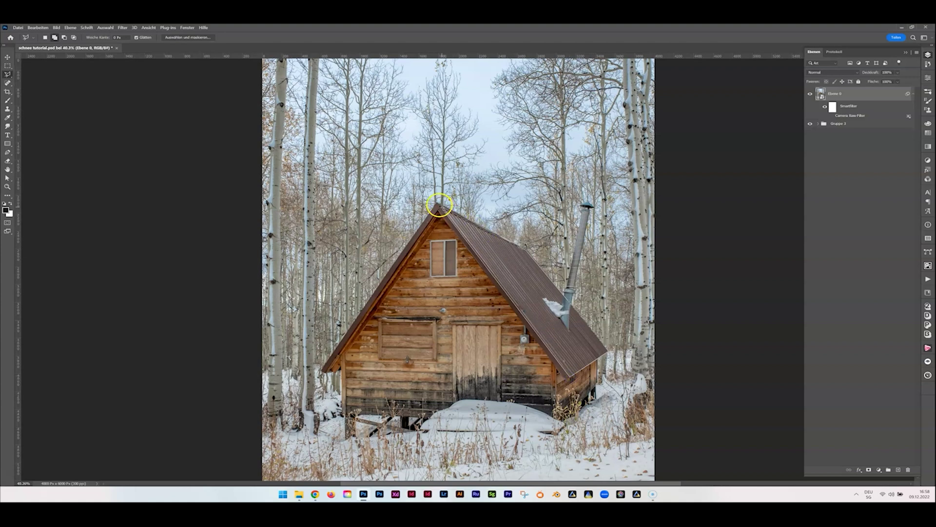
click(438, 204)
click(439, 202)
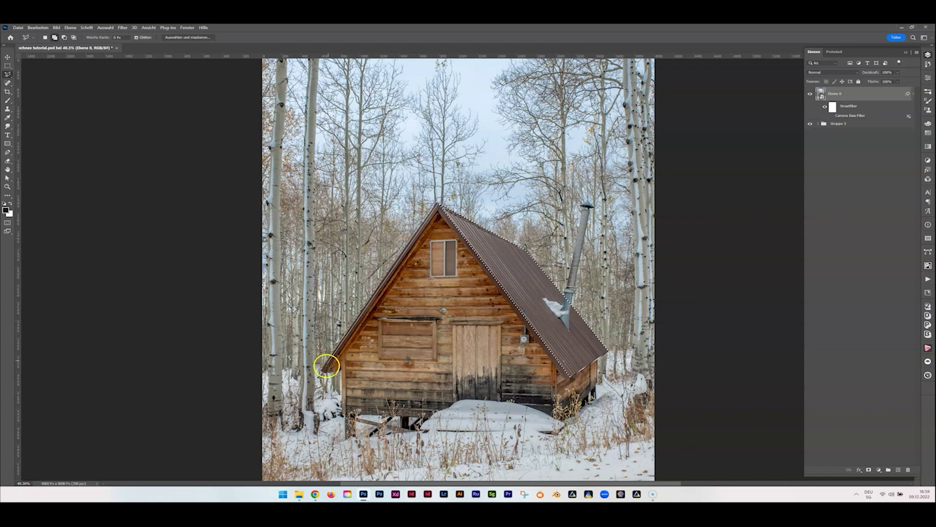
double_click(323, 372)
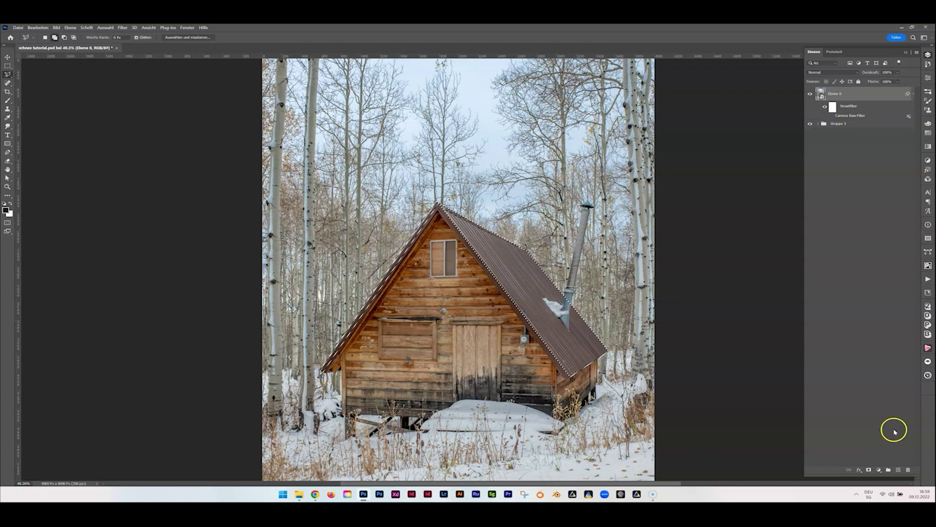
Fill the roof selection with a solid color layer in a bluish grey (RGB 195, 204, 213) sampled from the snow mound before the cabin.
click(880, 472)
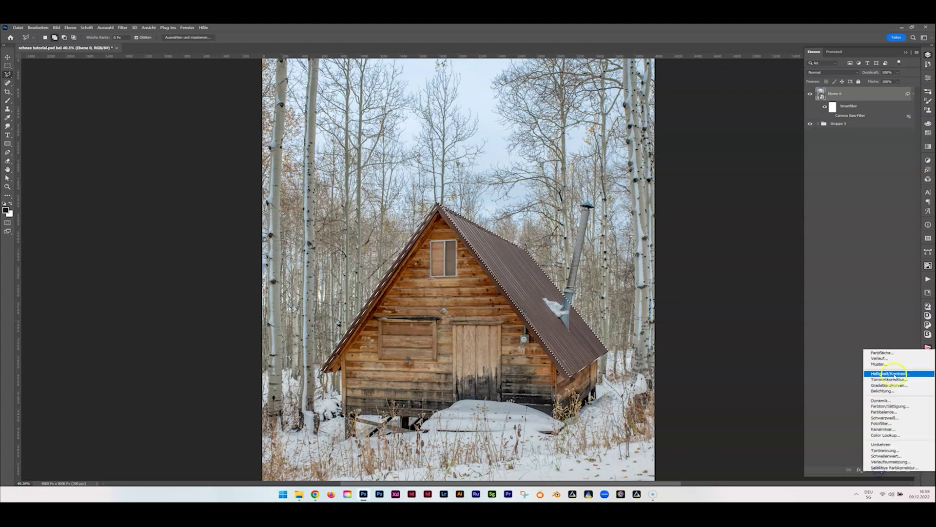
click(883, 352)
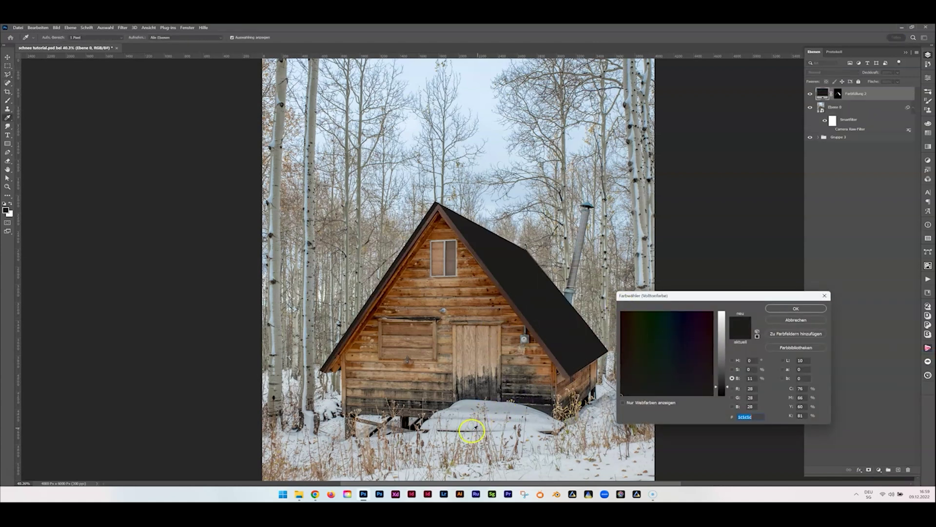
click(536, 472)
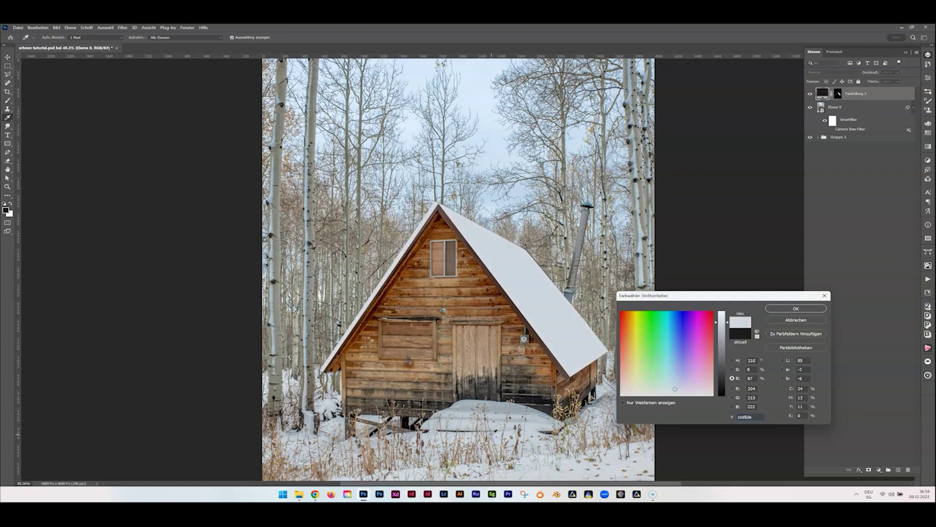
click(464, 424)
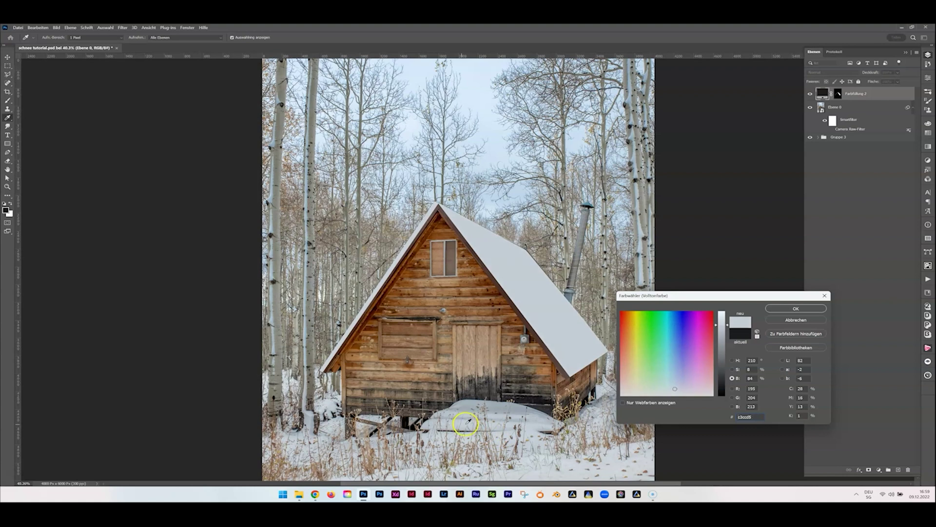
click(778, 309)
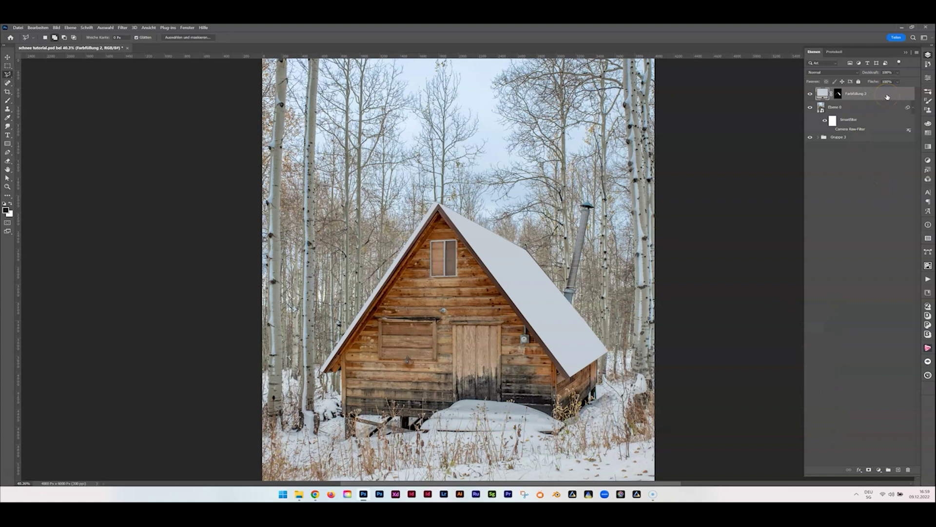
Add a Bevel and Emboss layer style to the roof's color fill layer, keeping the roof in view.
key(space)
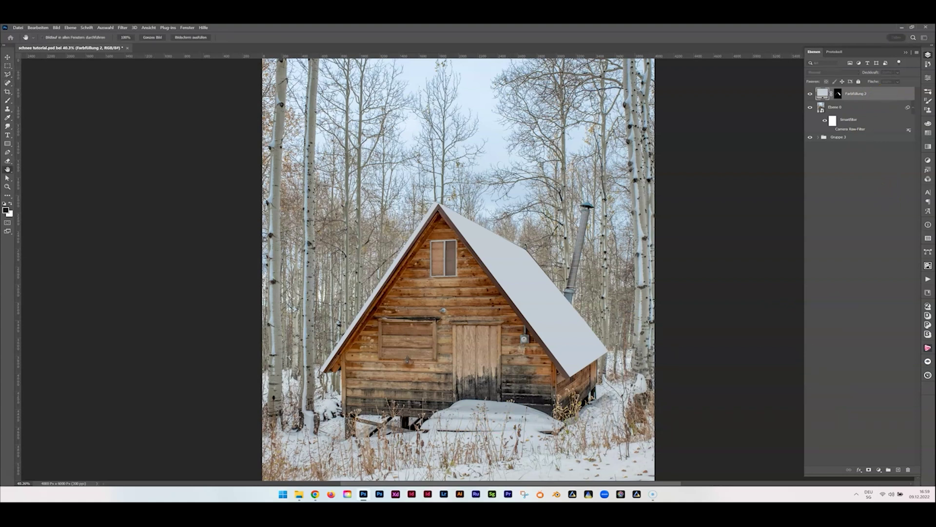
double_click(883, 94)
drag(523, 168, 423, 165)
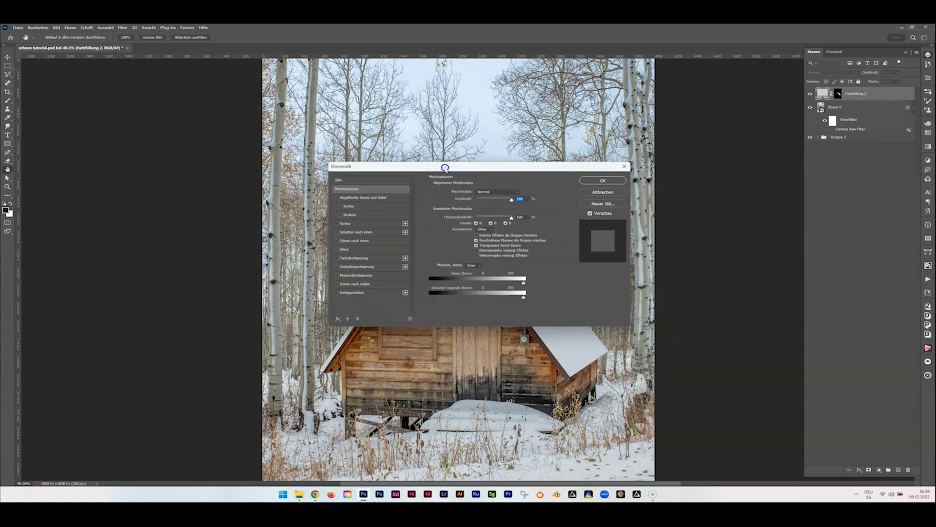
click(338, 198)
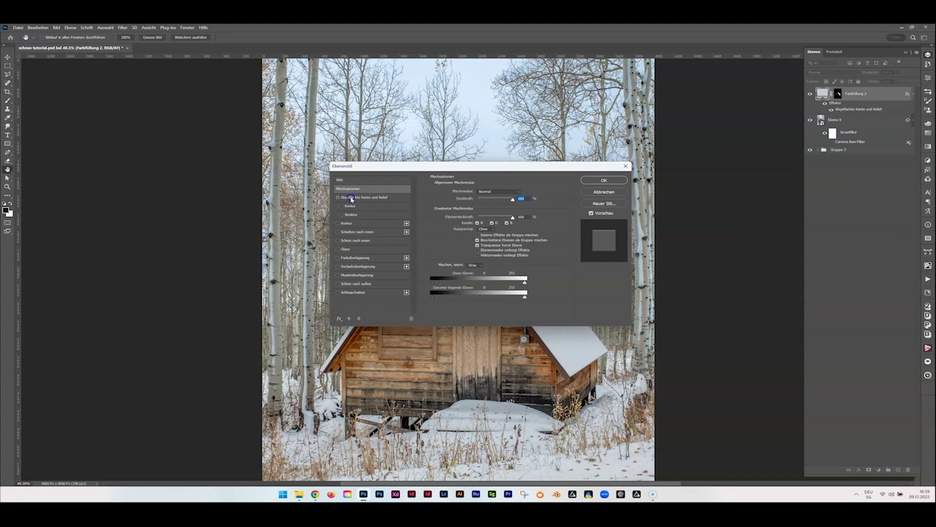
click(351, 199)
drag(526, 168, 736, 91)
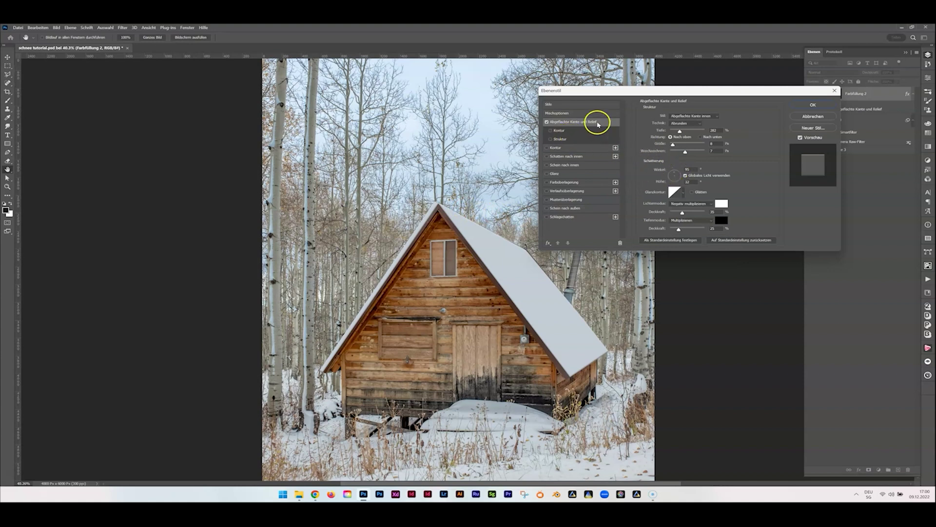
Enable Texture for the bevel with the grey grainy pattern from the Künstlerpapier set in the Frühere Muster collection.
click(553, 140)
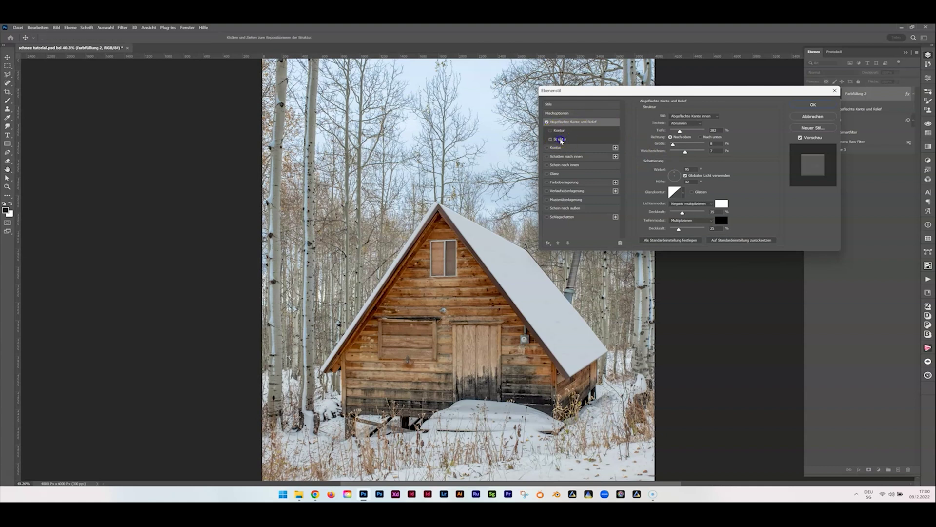
click(684, 125)
click(692, 160)
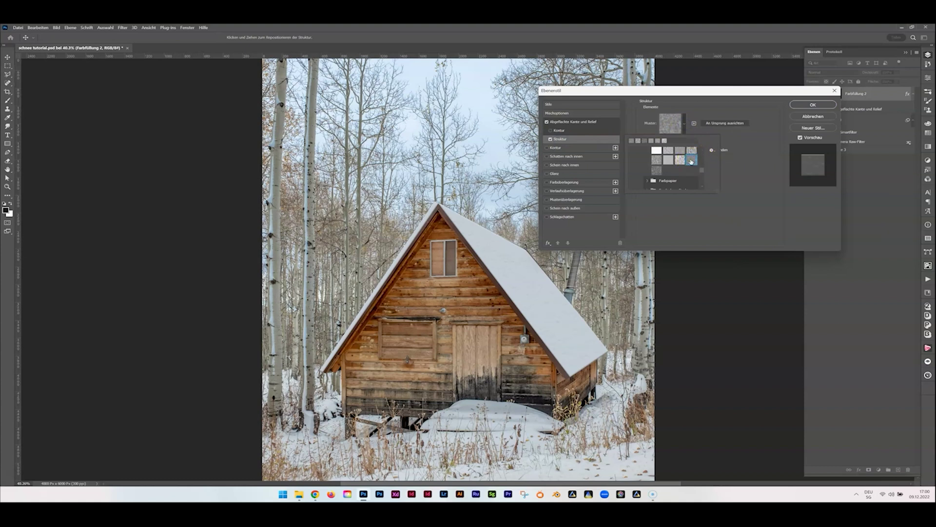
scroll(691, 161, up, 2)
scroll(697, 168, up, 3)
click(685, 158)
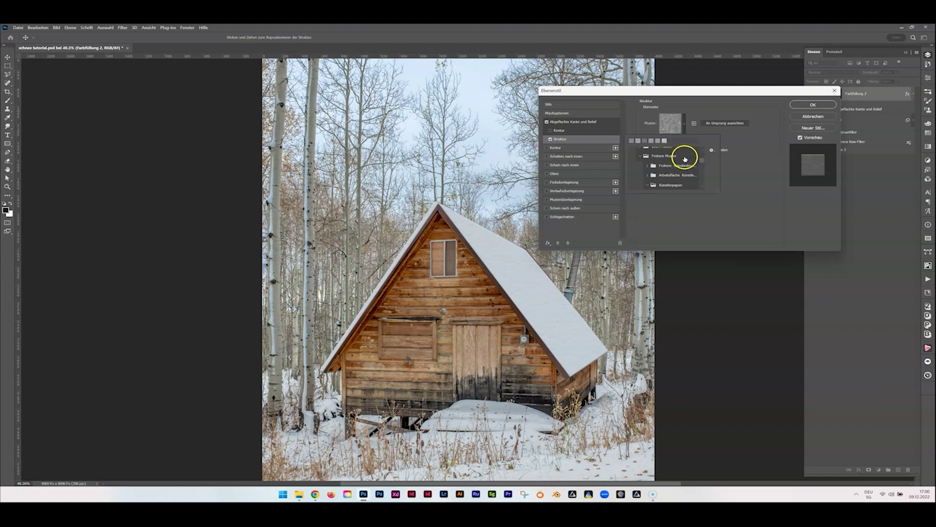
drag(703, 163, 704, 172)
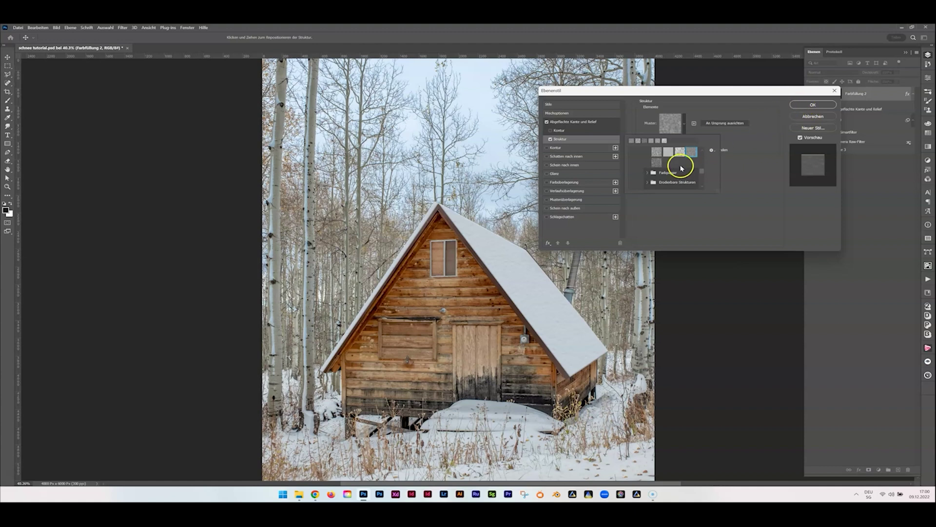
Adjust the scale and depth of the bevel texture until it resembles snow, and apply the layer style.
click(684, 124)
mouse_move(693, 140)
mouse_down()
mouse_move(678, 140)
mouse_move(695, 140)
mouse_up()
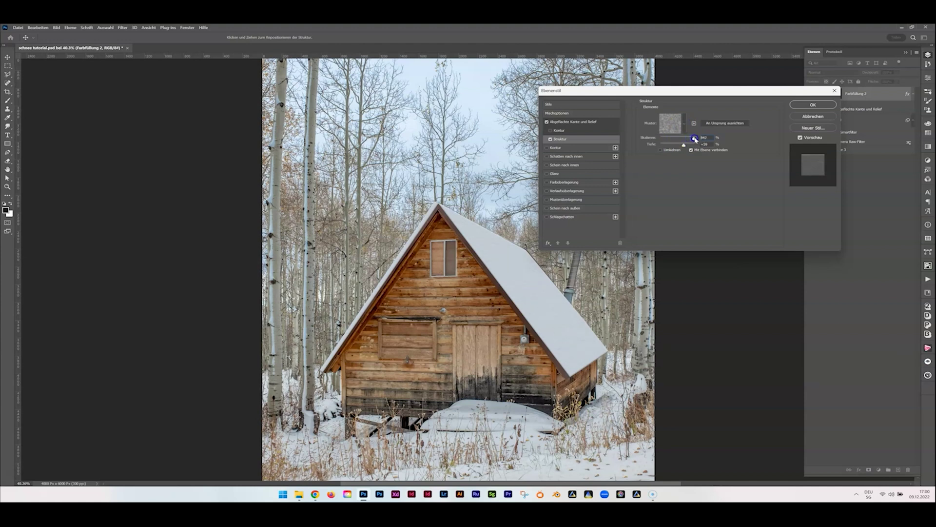
drag(695, 143, 695, 142)
mouse_move(677, 147)
mouse_down()
mouse_move(696, 148)
mouse_move(687, 149)
mouse_up()
click(584, 122)
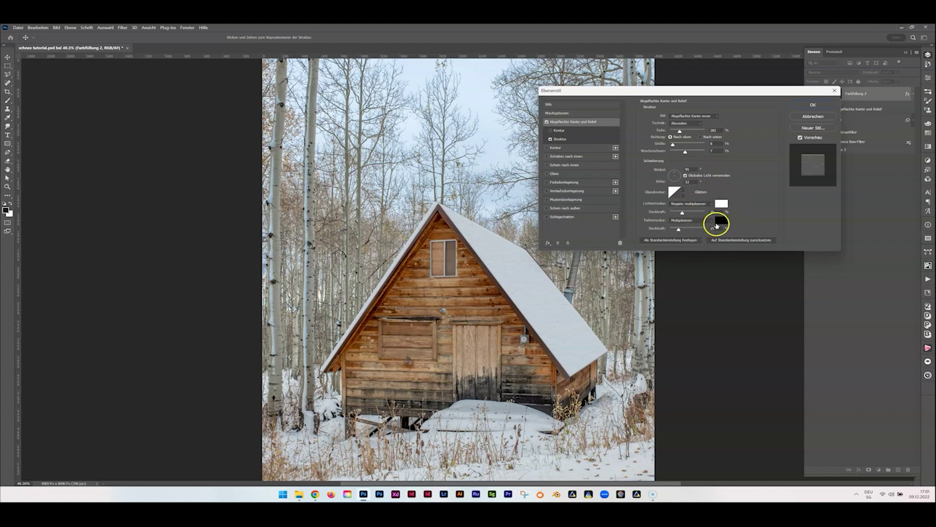
click(812, 105)
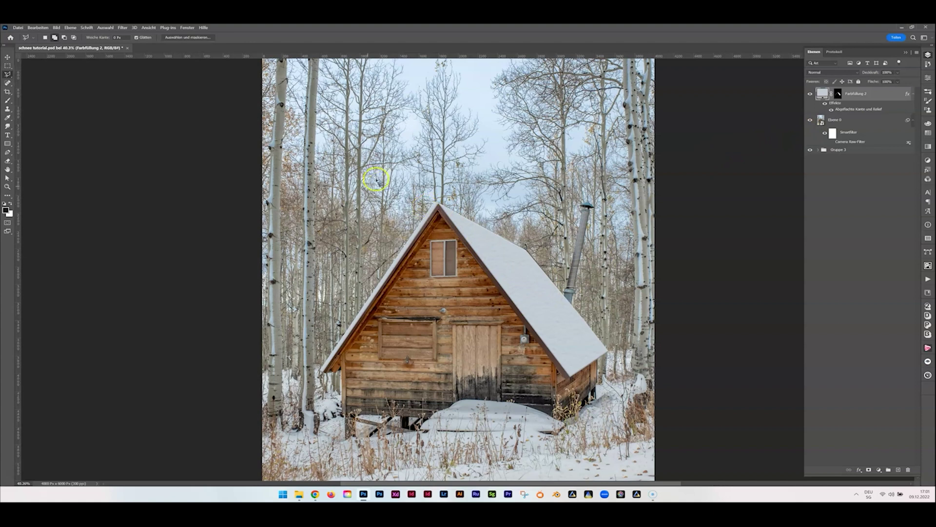
Set up a small hard round brush with 100% opacity for painting on the color fill layer's mask.
click(8, 100)
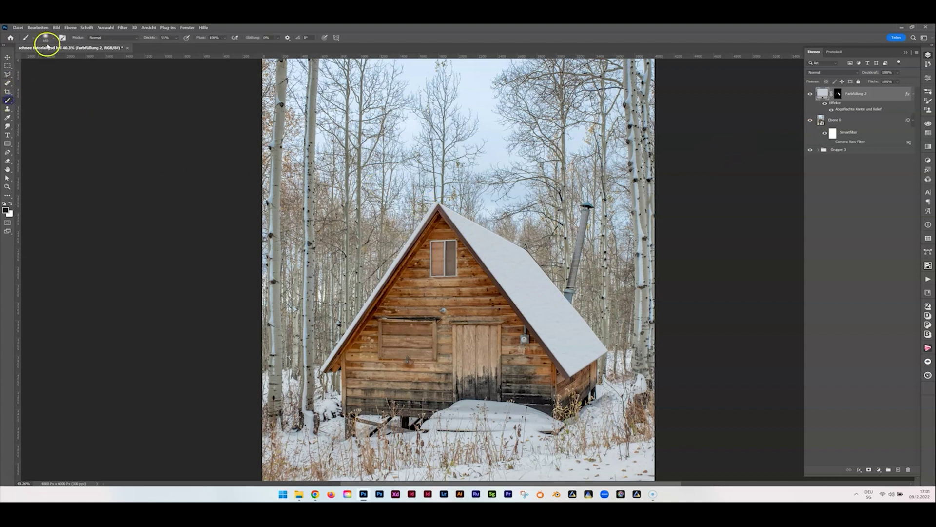
click(44, 38)
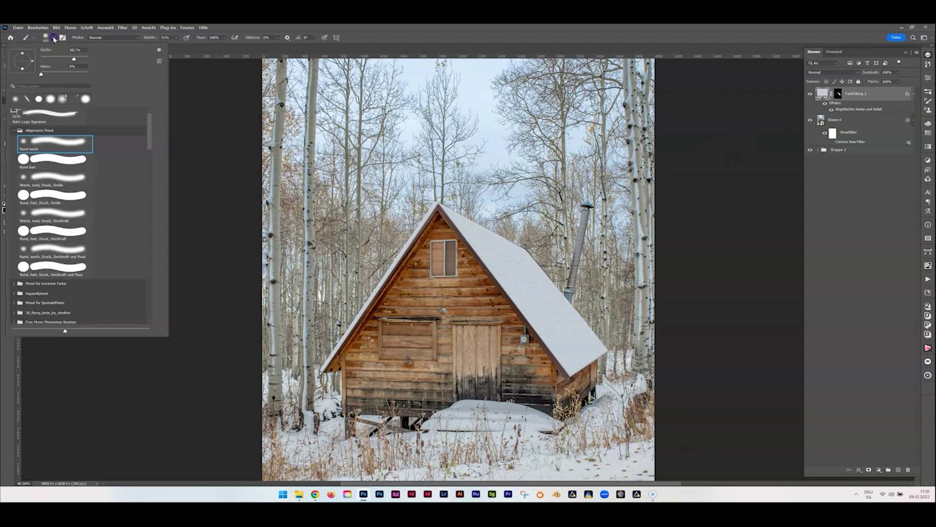
click(44, 160)
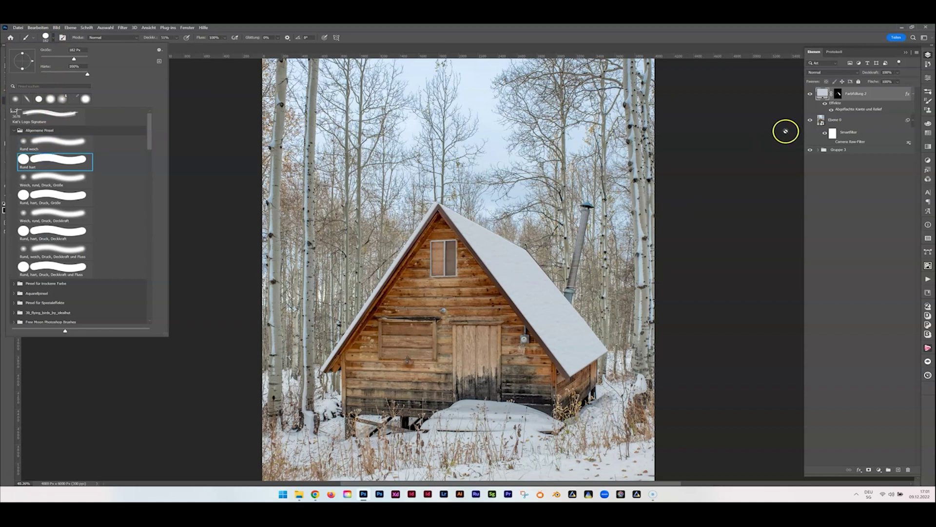
click(837, 92)
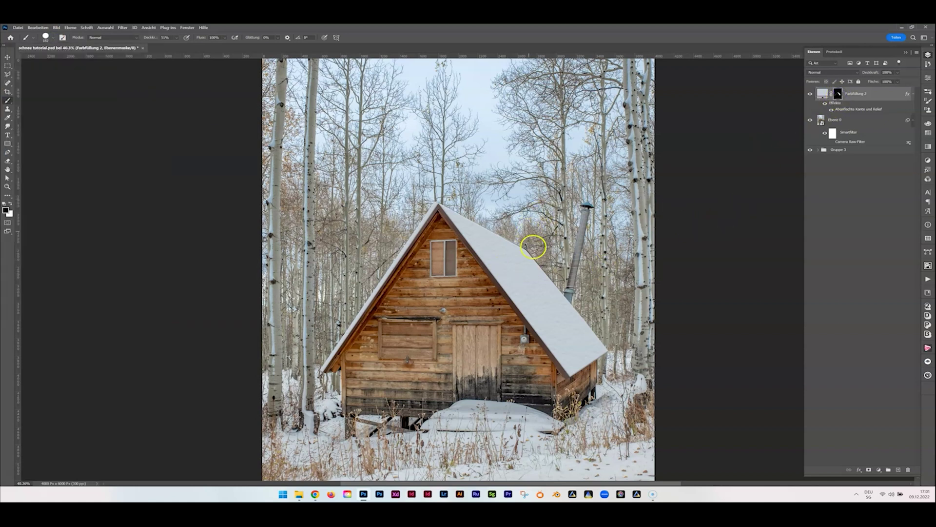
scroll(530, 253, up, 3)
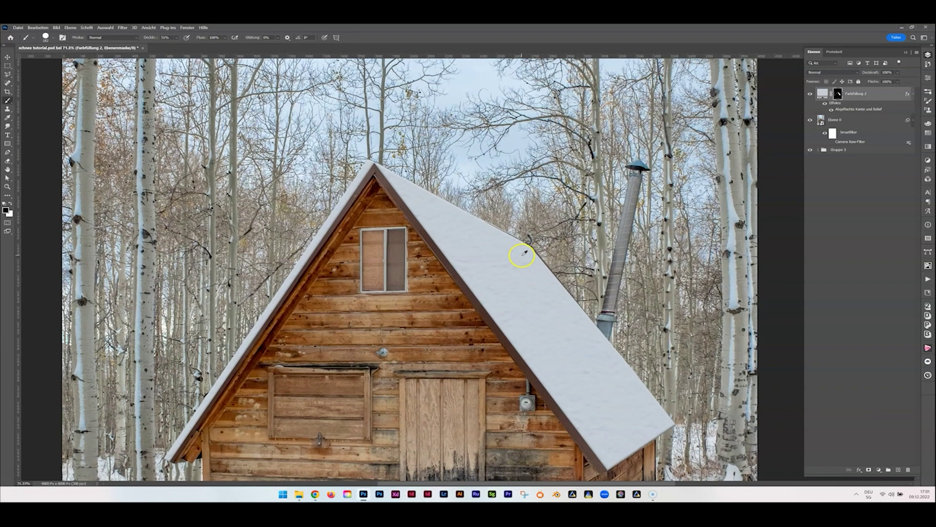
alt+right_click(516, 261)
alt+right_click(469, 212)
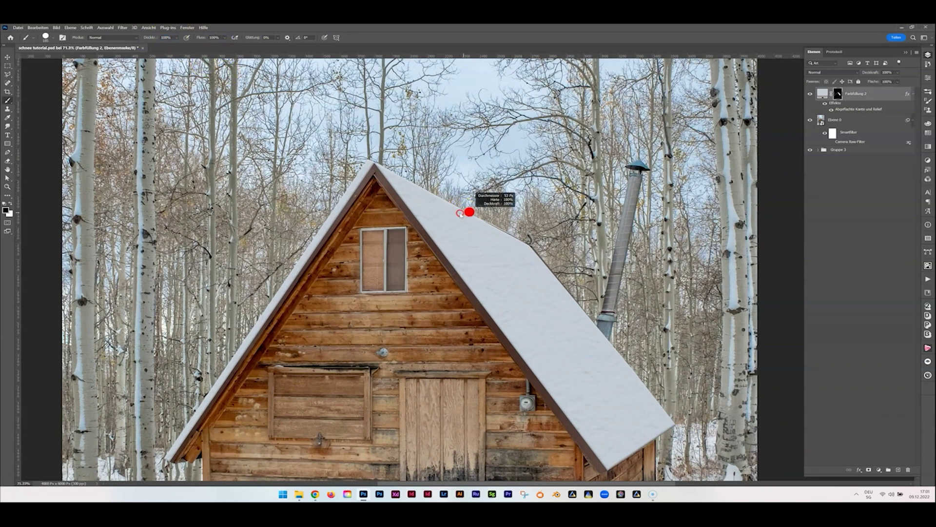
Paint irregular, wavy snow edges on the color fill layer's mask along the roof ridge, the front roof edge and the peak.
click(362, 161)
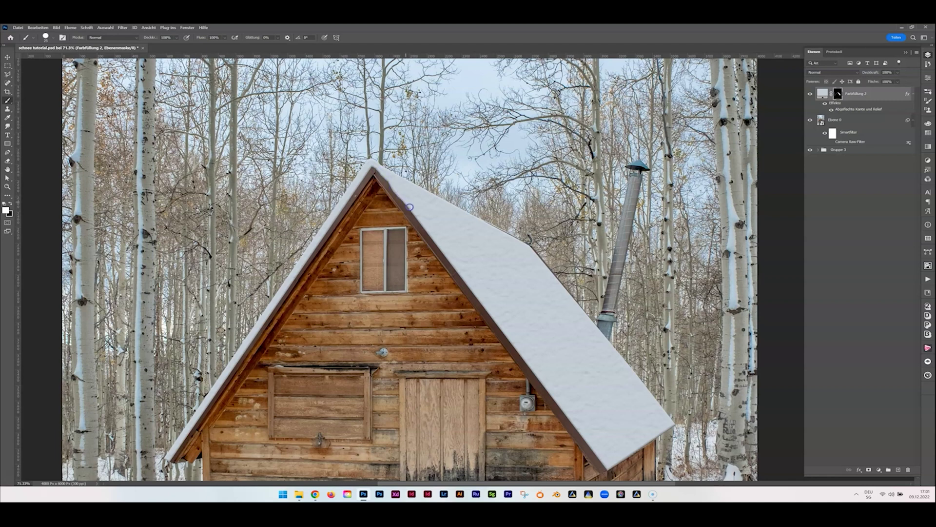
mouse_move(429, 234)
mouse_down()
mouse_move(517, 236)
mouse_move(523, 221)
mouse_move(461, 213)
mouse_up()
mouse_move(557, 284)
mouse_down()
mouse_move(548, 265)
mouse_move(601, 334)
mouse_up()
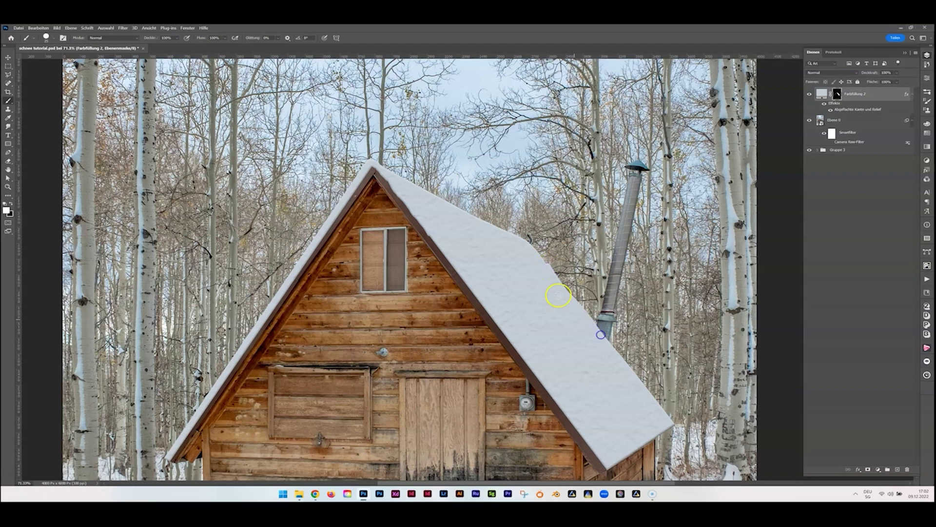
mouse_move(588, 441)
mouse_down()
mouse_move(500, 326)
mouse_move(427, 203)
mouse_move(447, 259)
mouse_move(500, 328)
mouse_up()
scroll(673, 425, down, 1)
click(372, 144)
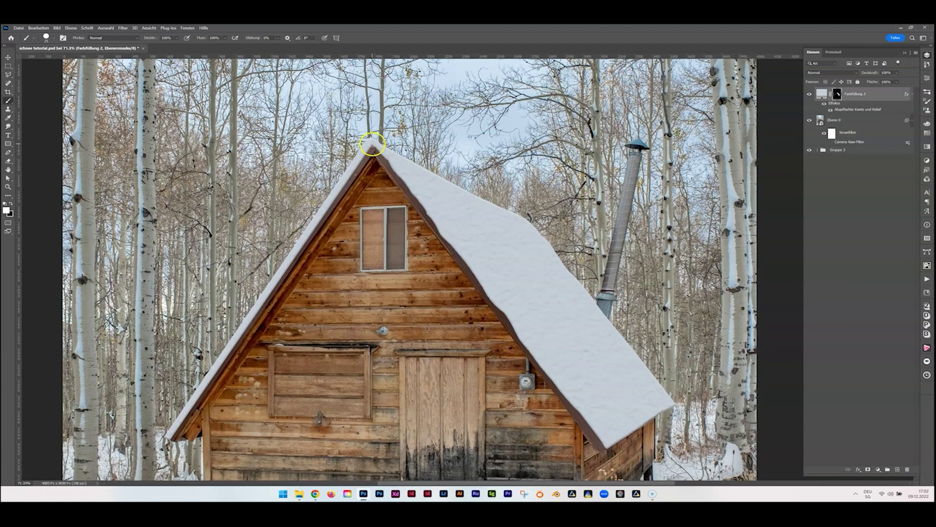
scroll(533, 268, down, 3)
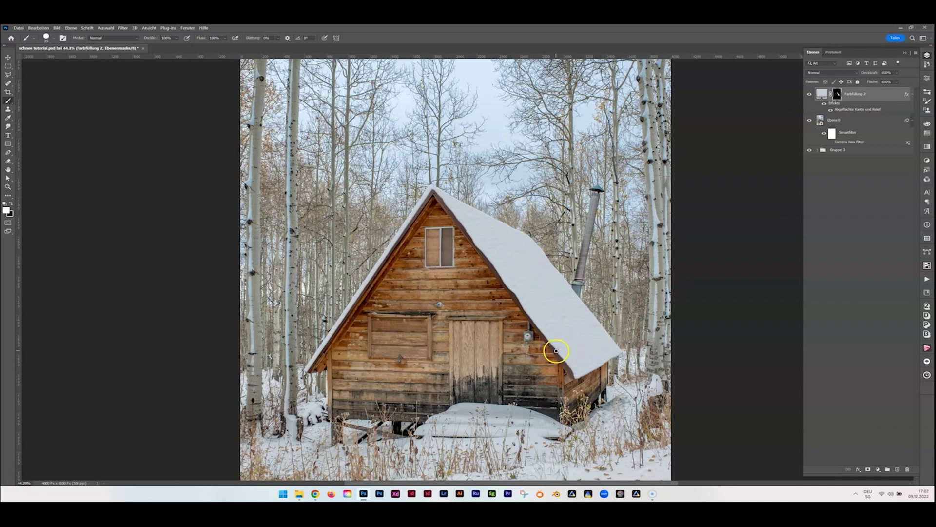
scroll(566, 300, down, 1)
Paint snow caps on the mask above the wooden shutter and door, on the electric meter and on top of the chimney pipe.
scroll(566, 295, up, 3)
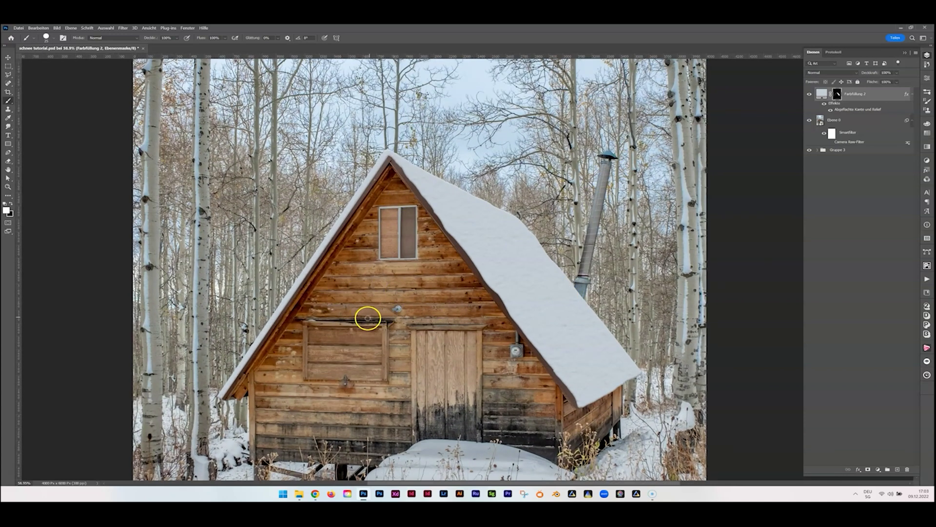
click(305, 320)
click(310, 320)
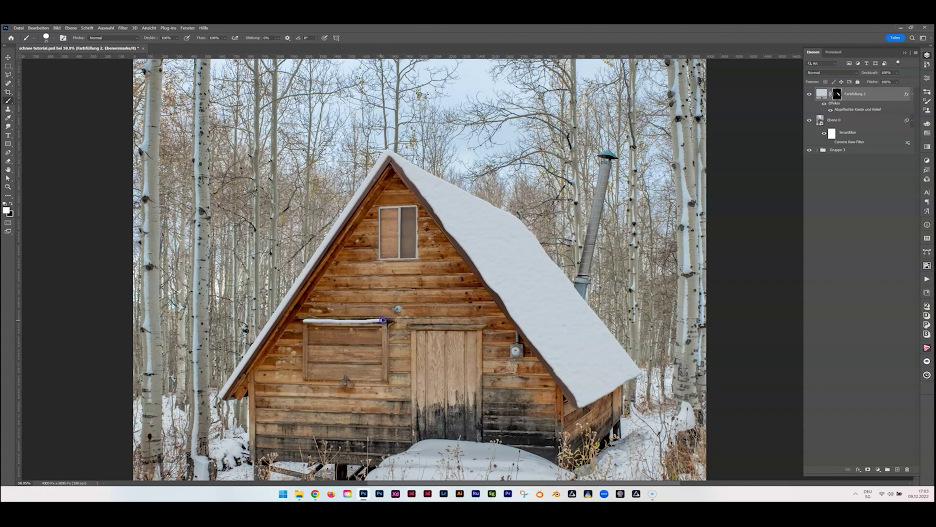
drag(386, 321, 386, 320)
click(412, 325)
click(516, 347)
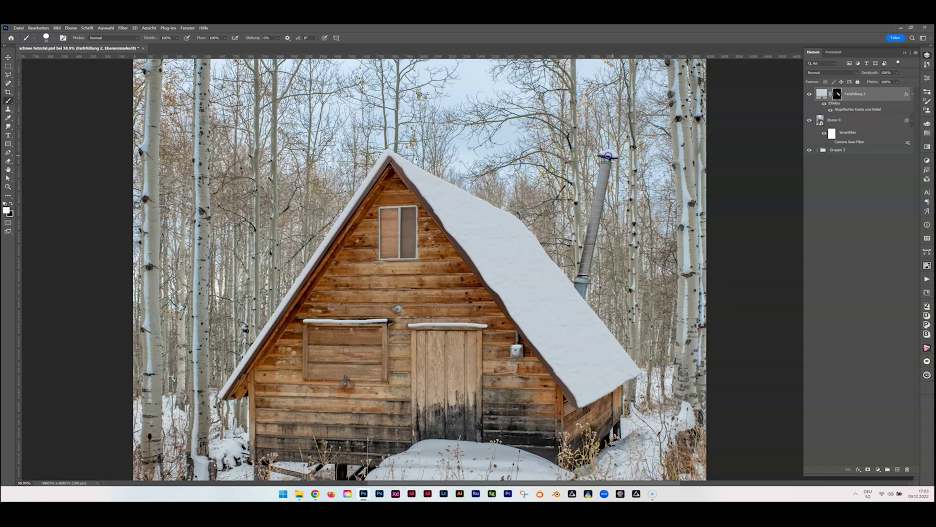
scroll(553, 204, down, 1)
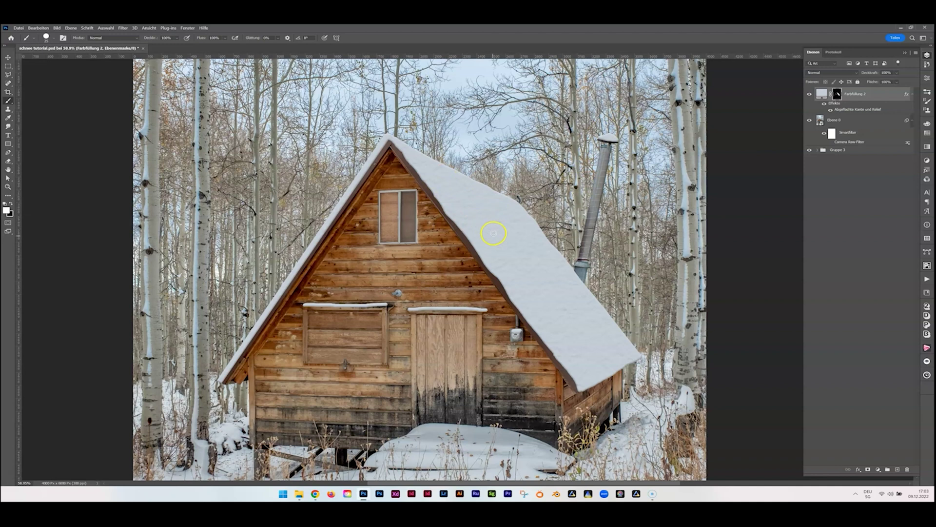
scroll(493, 233, down, 3)
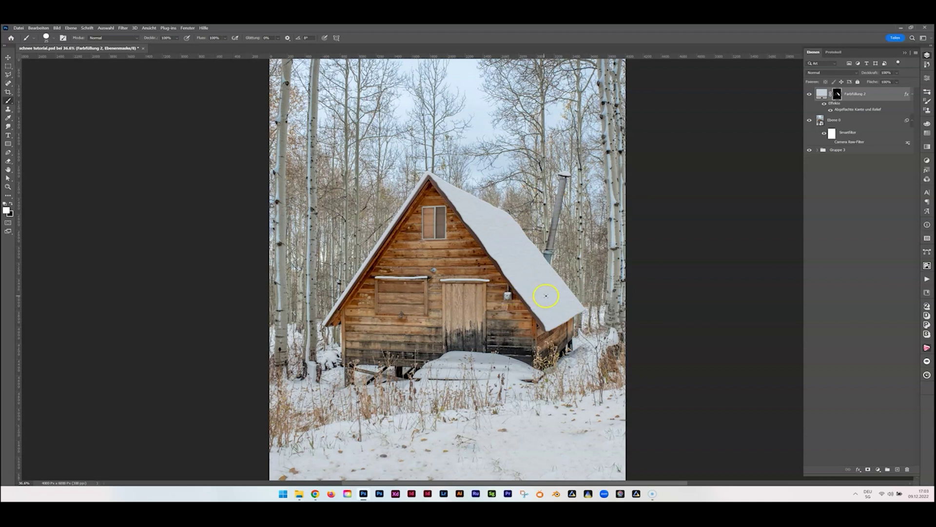
Duplicate the color fill layer and set the copy to a darker blue-grey sampled from the shaded snow mound before the cabin.
click(823, 96)
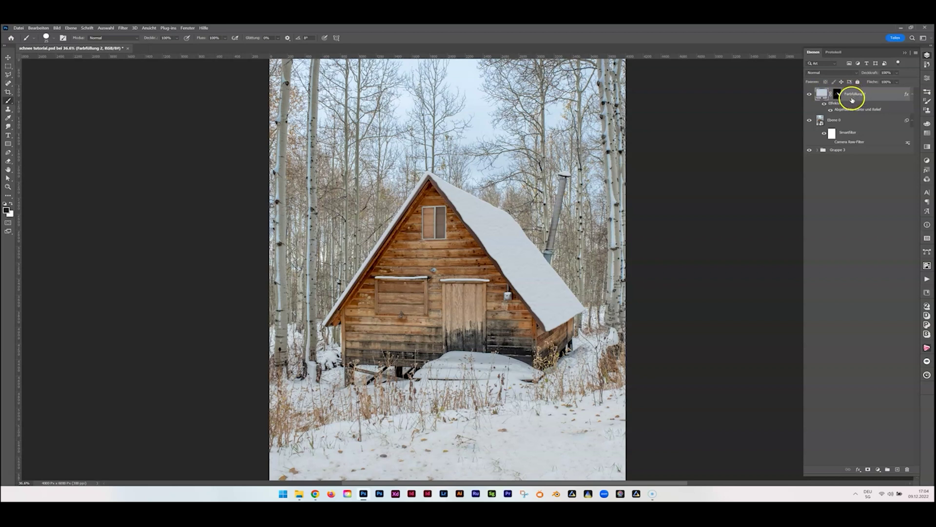
key(ctrl+j)
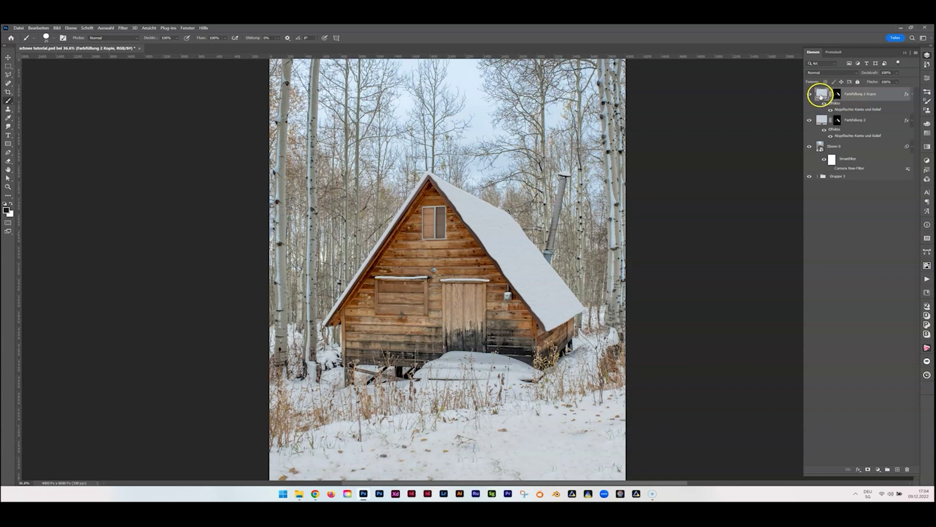
double_click(822, 96)
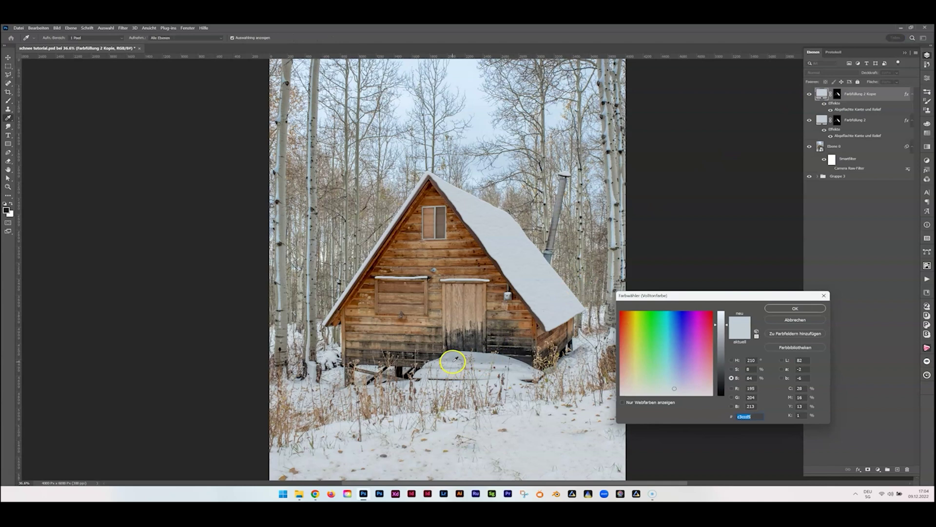
click(455, 359)
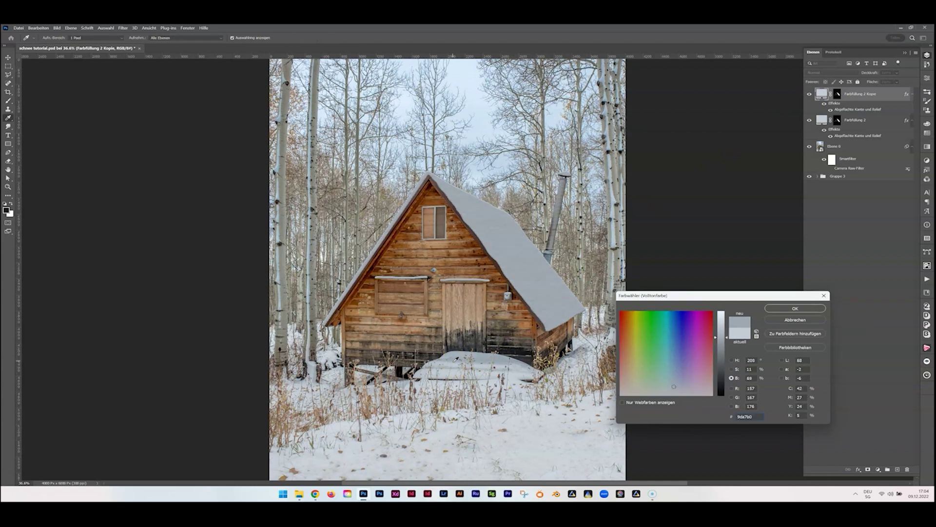
click(455, 364)
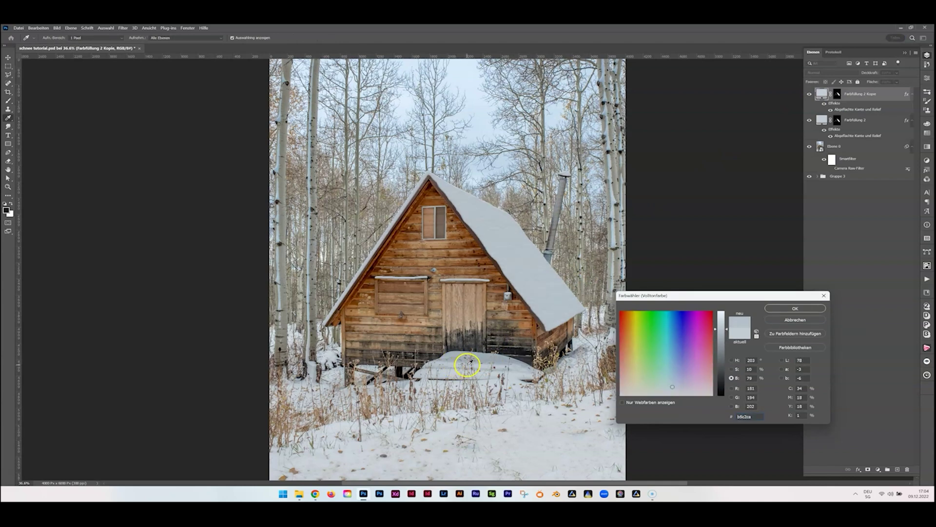
click(782, 310)
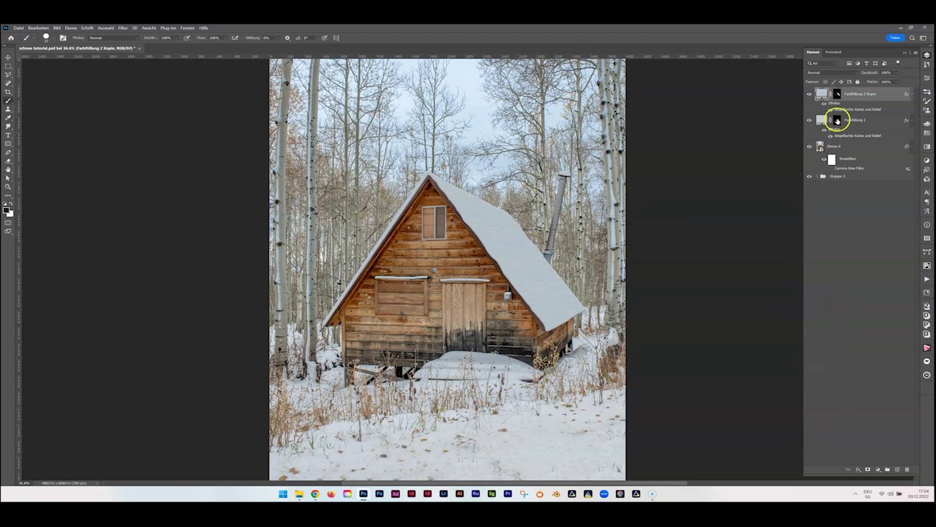
Load the snow mask as a selection and prepare a large soft brush for painting on the duplicate fill layer's mask.
drag(839, 121, 838, 96)
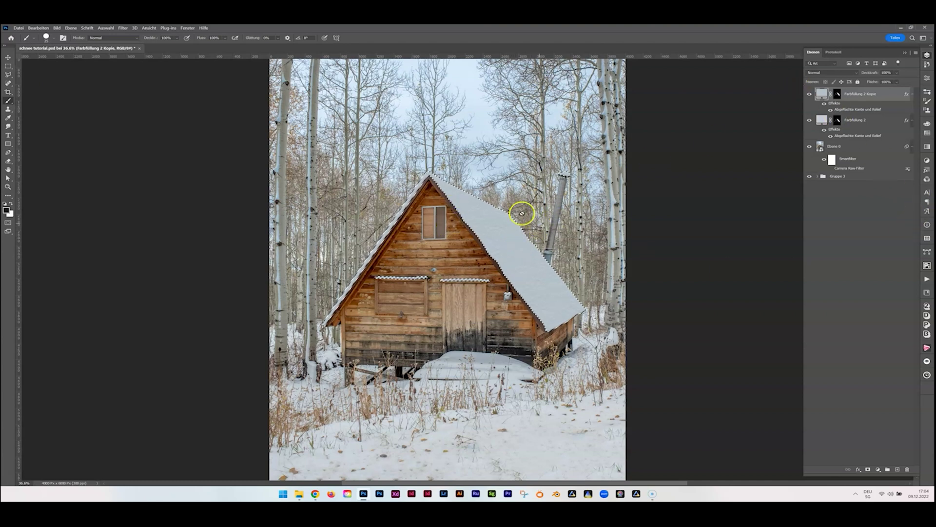
scroll(502, 261, up, 1)
mouse_move(497, 260)
mouse_down()
mouse_move(517, 159)
mouse_move(508, 141)
mouse_up()
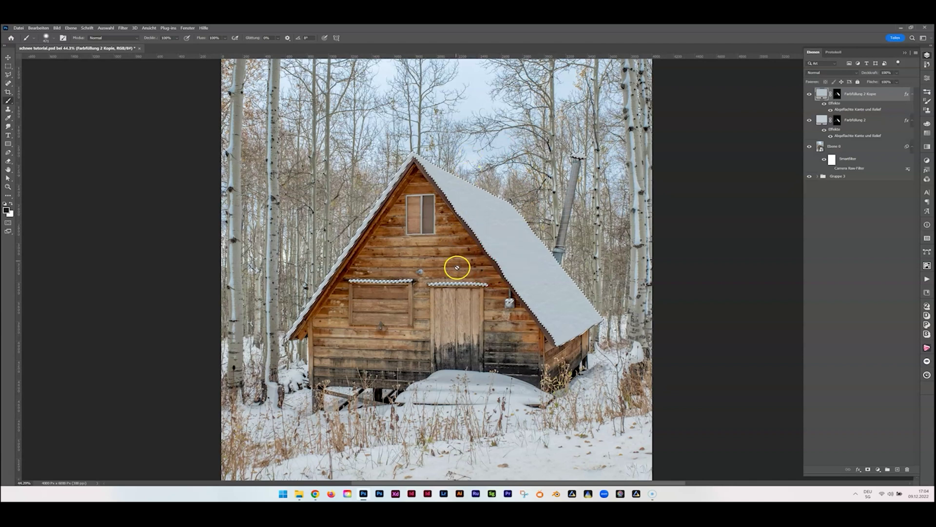
drag(408, 249, 409, 250)
click(411, 199)
click(837, 94)
key(x)
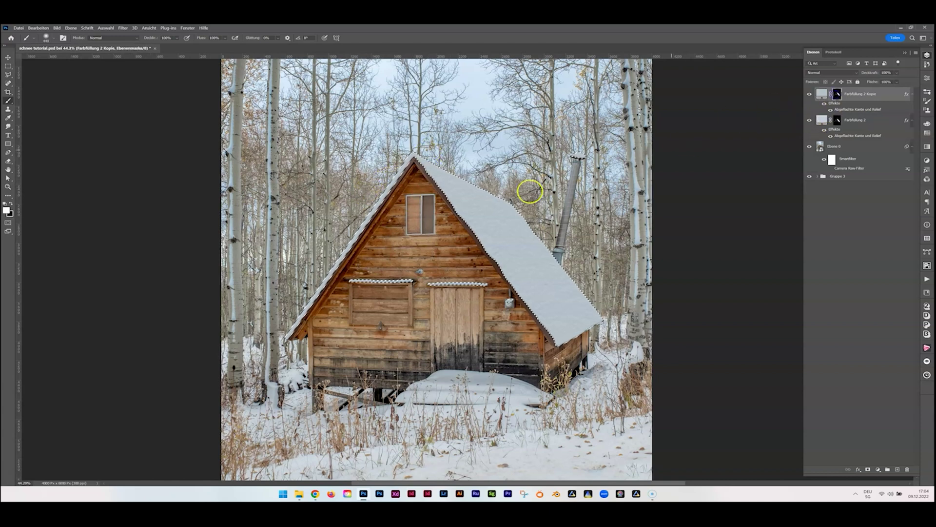
Brush black softly over parts of the duplicate layer's mask within the selection to vary the snow's shading, and remove the selection.
mouse_move(412, 162)
mouse_down()
mouse_move(501, 189)
mouse_move(418, 165)
mouse_up()
key(x)
click(476, 181)
click(550, 215)
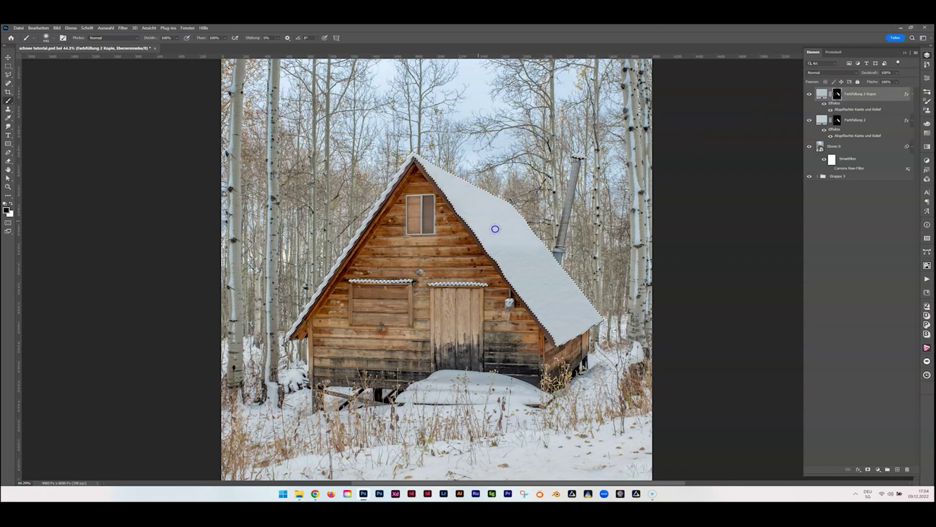
click(502, 288)
click(431, 278)
click(441, 283)
click(378, 185)
click(337, 294)
click(422, 161)
click(519, 203)
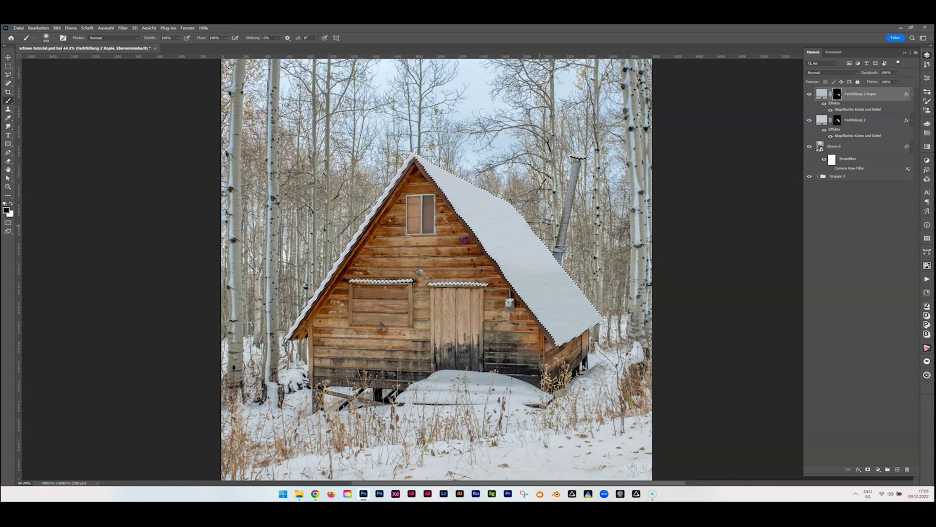
click(561, 261)
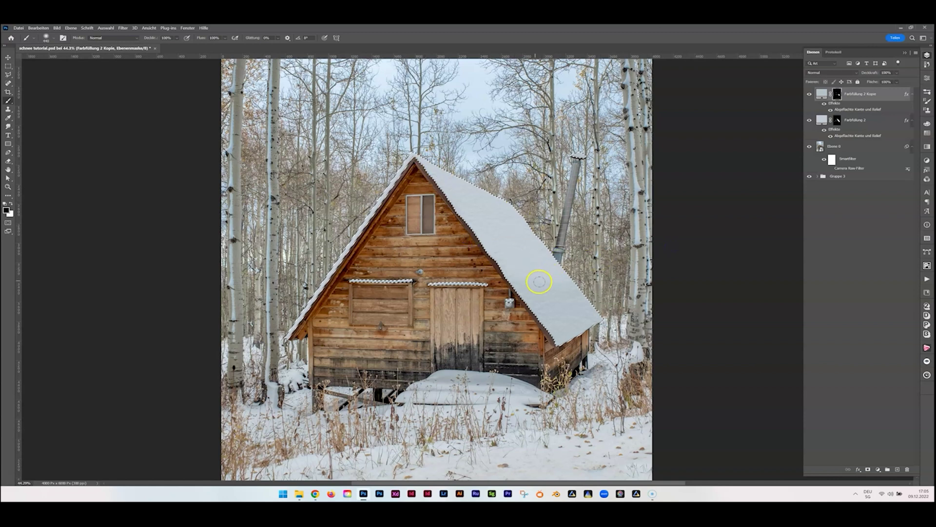
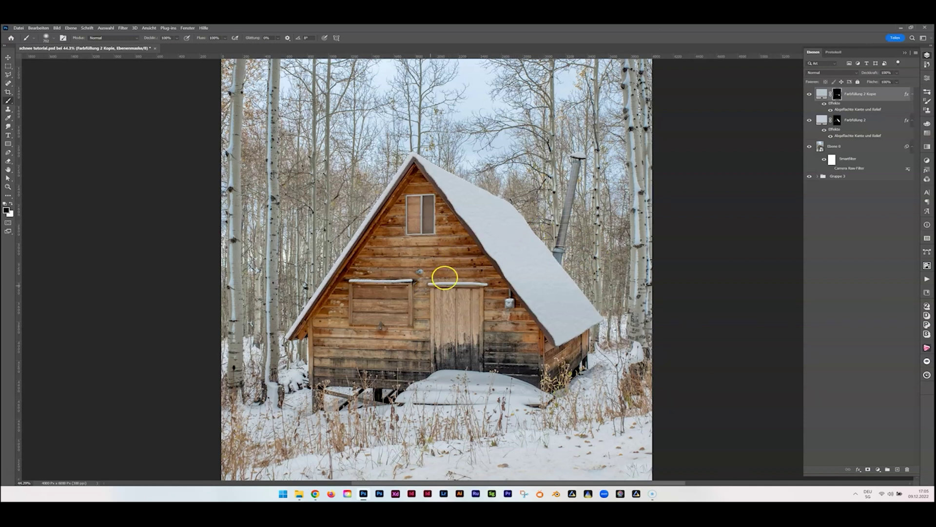
scroll(494, 229, down, 2)
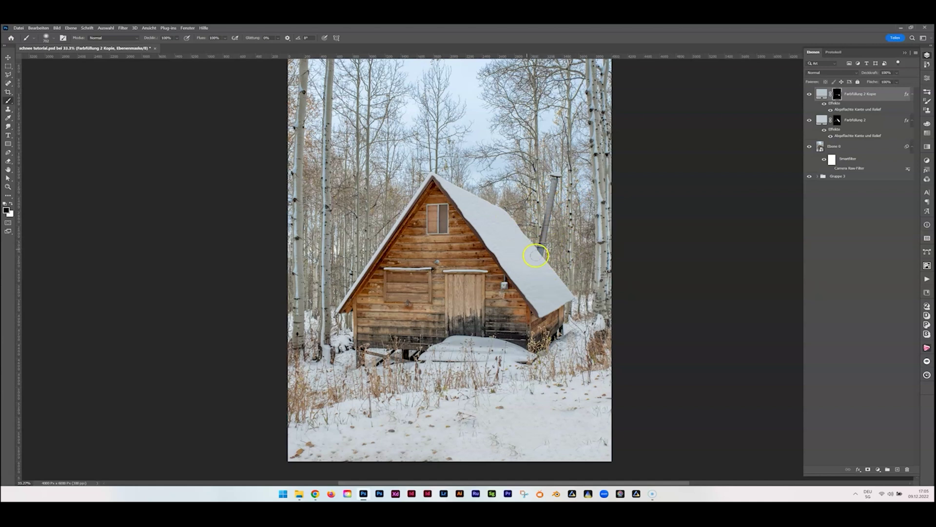
scroll(500, 239, up, 3)
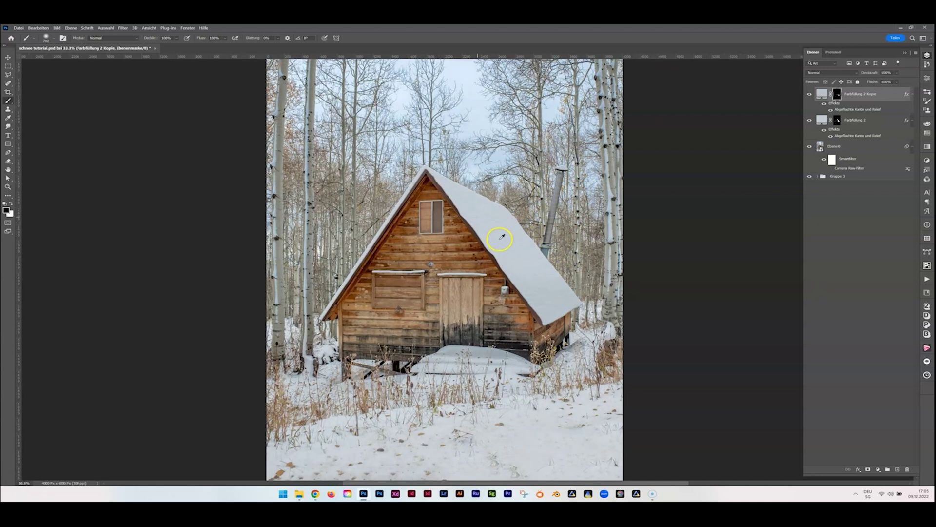
Hide both color fill layers to expose the chimney base on the bare roof.
scroll(500, 239, up, 2)
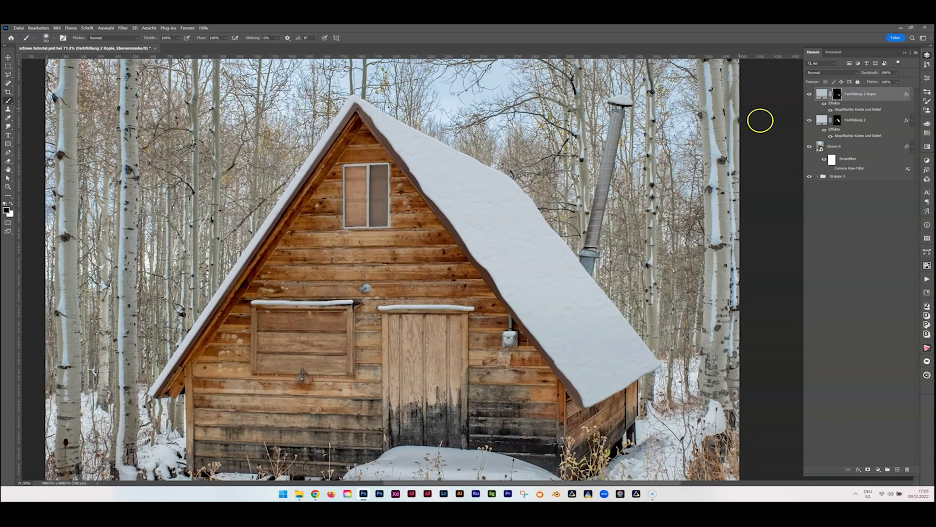
drag(810, 119, 810, 94)
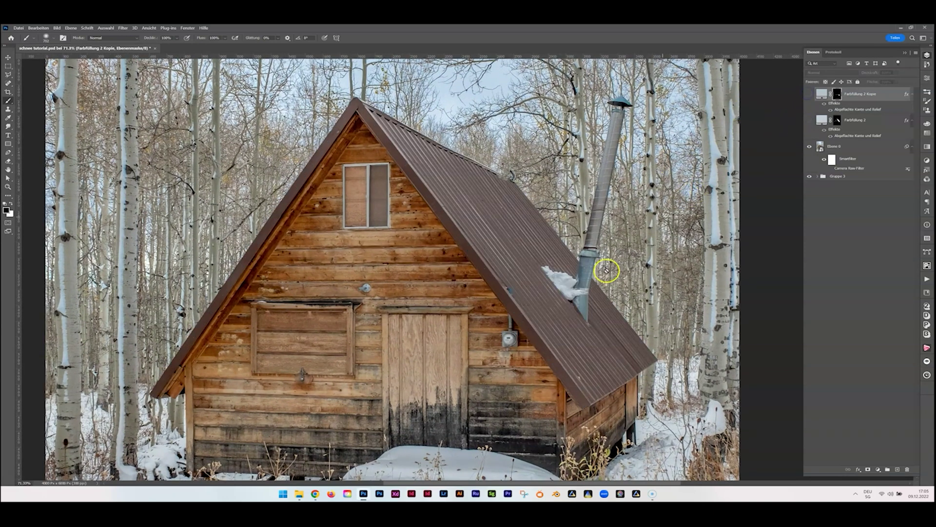
drag(591, 288, 555, 272)
Select the chimney base and the snow patch beside it with the Quick Selection tool.
click(8, 75)
right_click(9, 75)
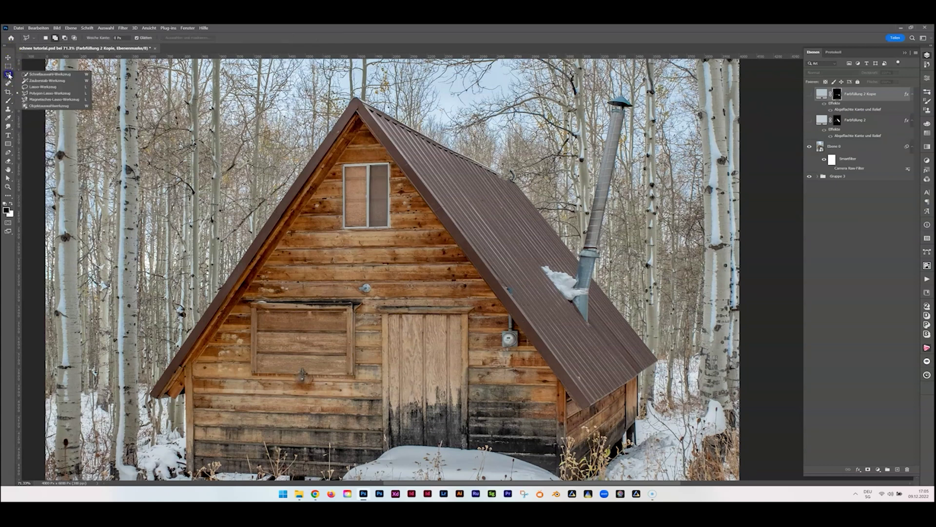
click(39, 74)
drag(564, 282, 583, 299)
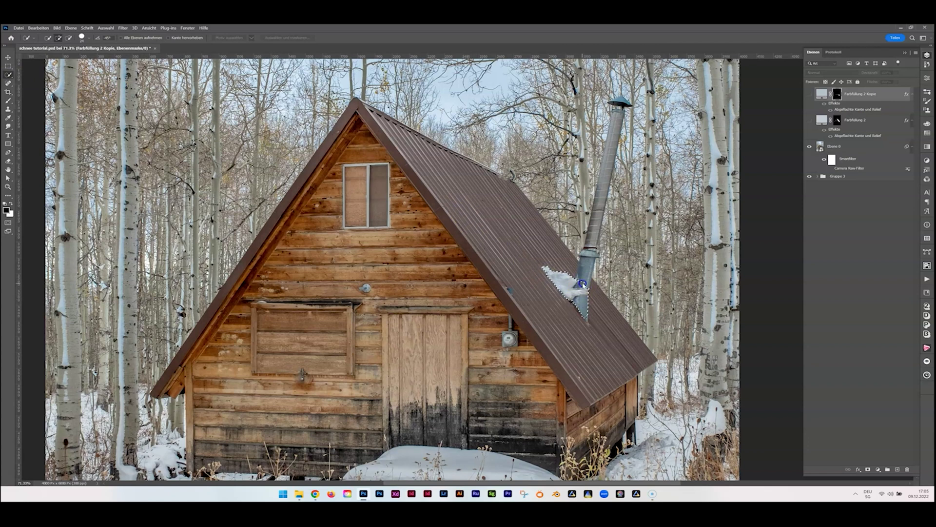
drag(581, 306, 579, 306)
scroll(579, 306, up, 2)
scroll(576, 298, up, 1)
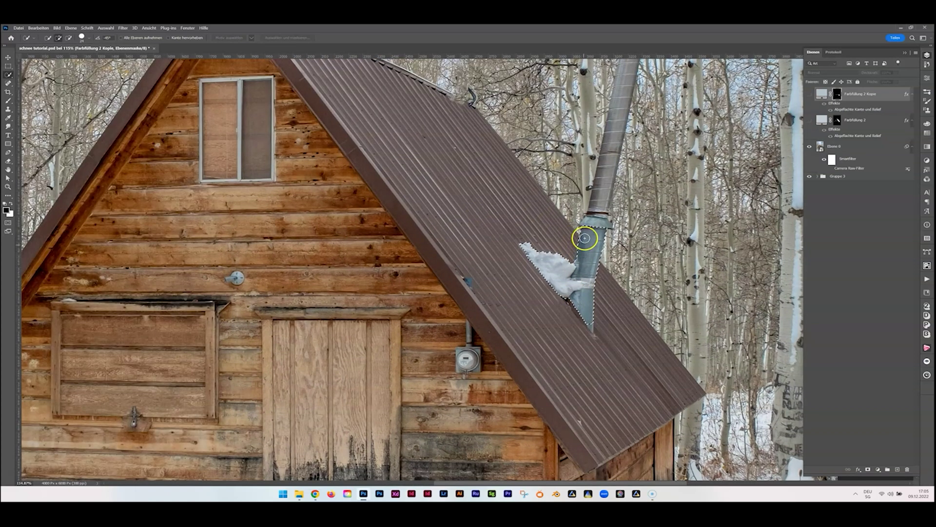
click(591, 324)
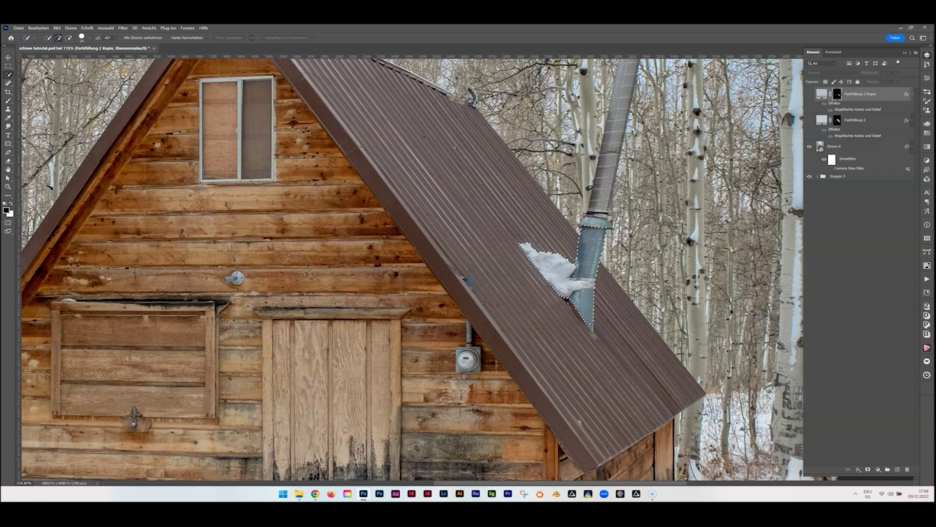
Save the refined chimney-base selection as a new channel named "chimeney" and show both color fill layers again.
right_click(8, 75)
click(35, 91)
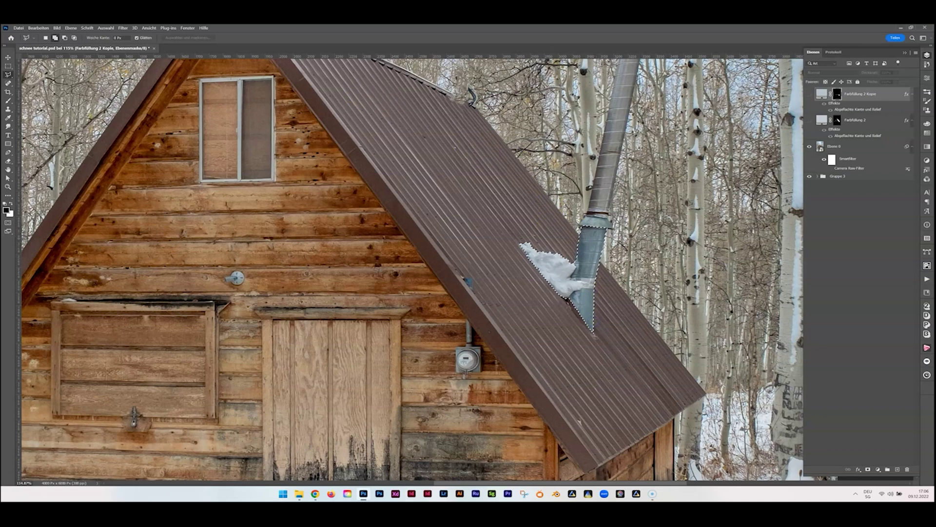
click(106, 28)
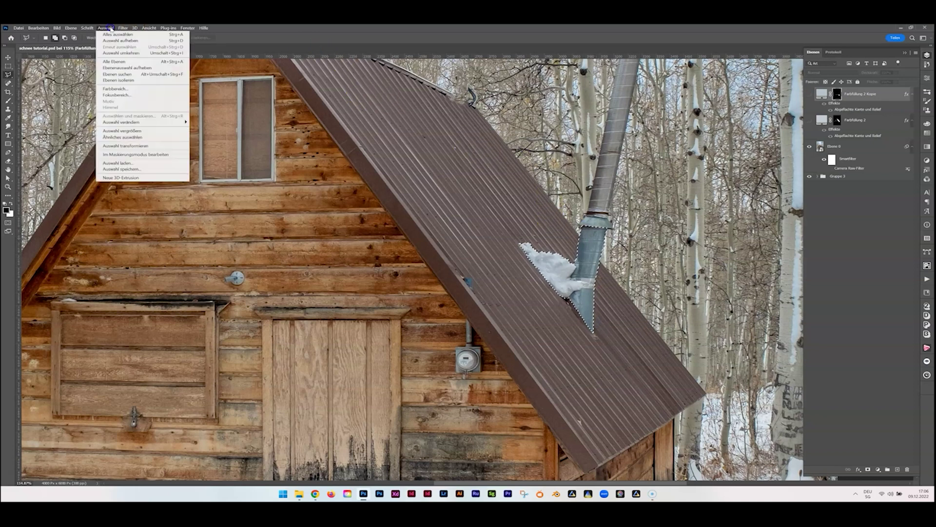
click(136, 169)
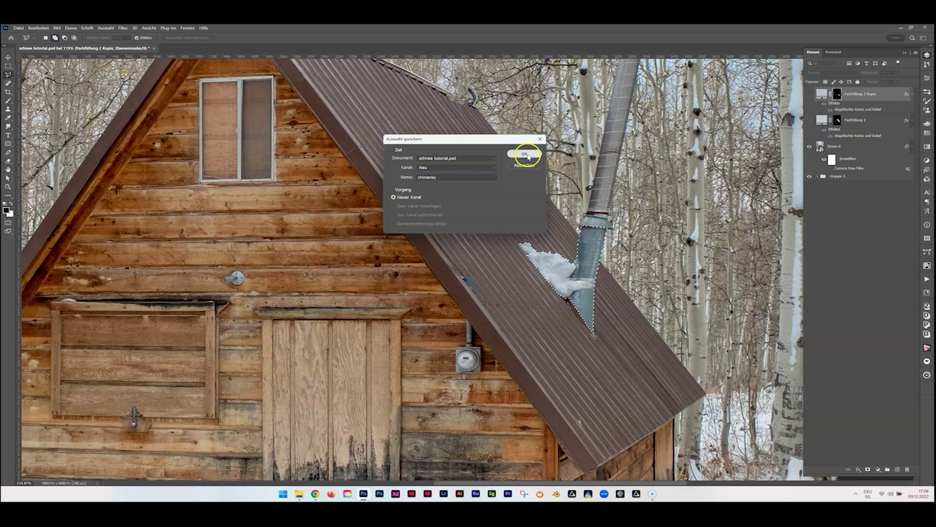
click(524, 154)
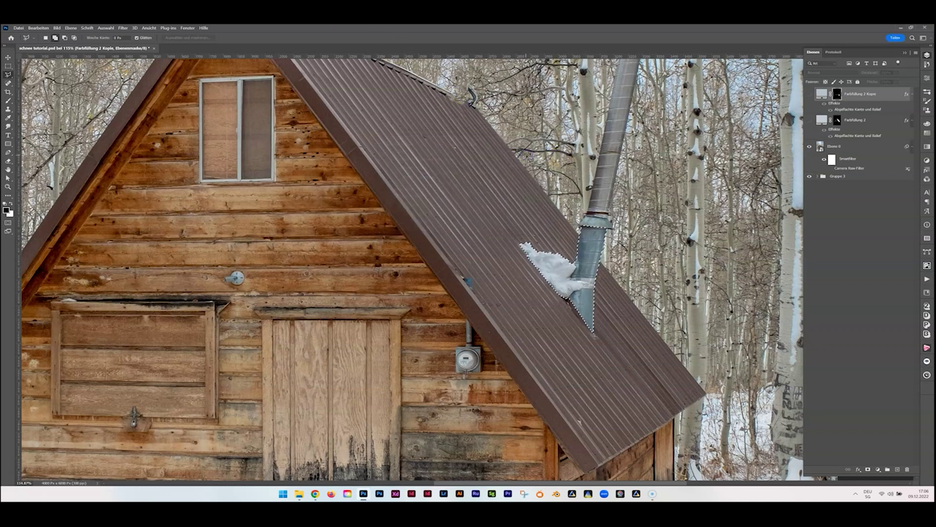
click(810, 94)
click(810, 120)
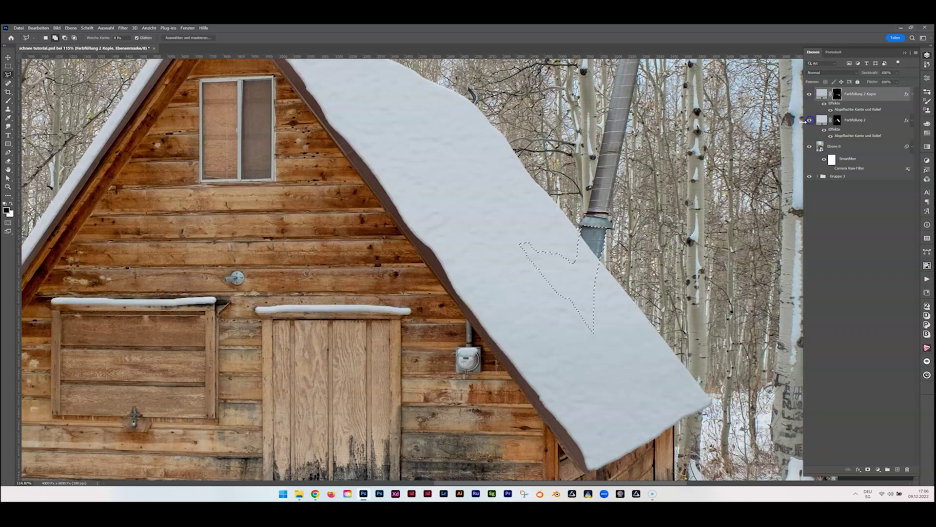
Examine the chimney base and layers in the saved history snapshot Schnappschuss 1, and return to the latest history state.
scroll(473, 262, down, 4)
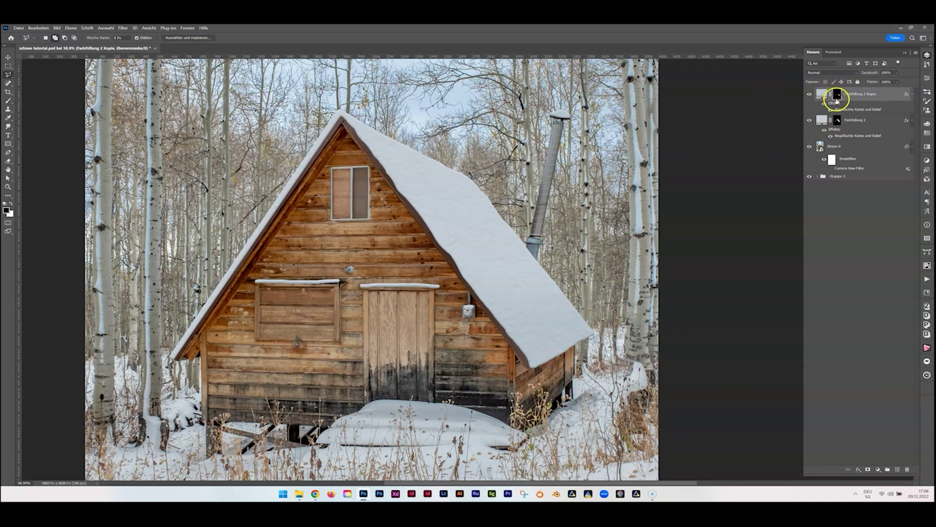
click(834, 57)
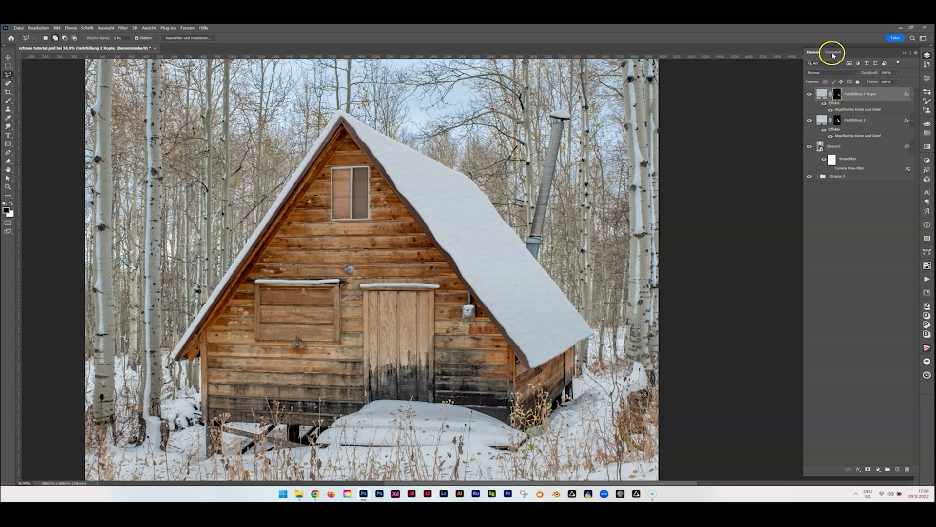
click(834, 54)
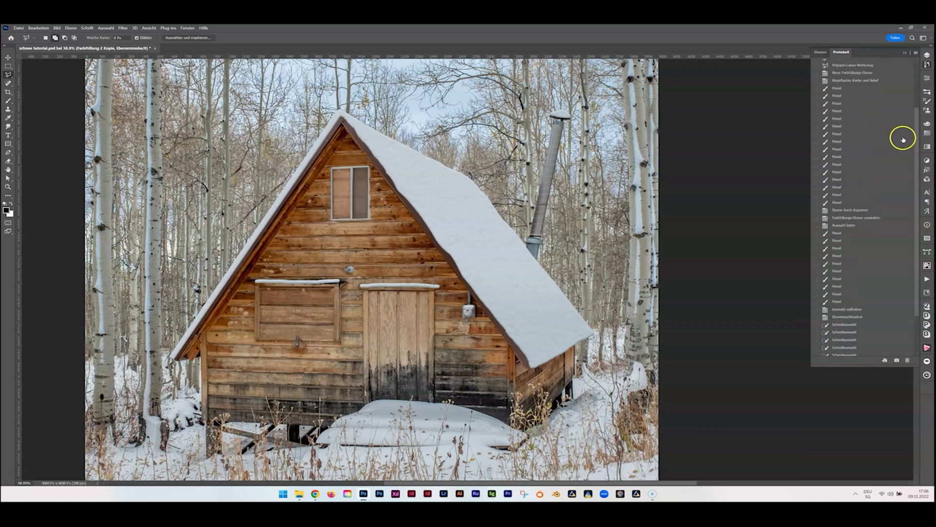
drag(921, 117, 915, 62)
click(841, 76)
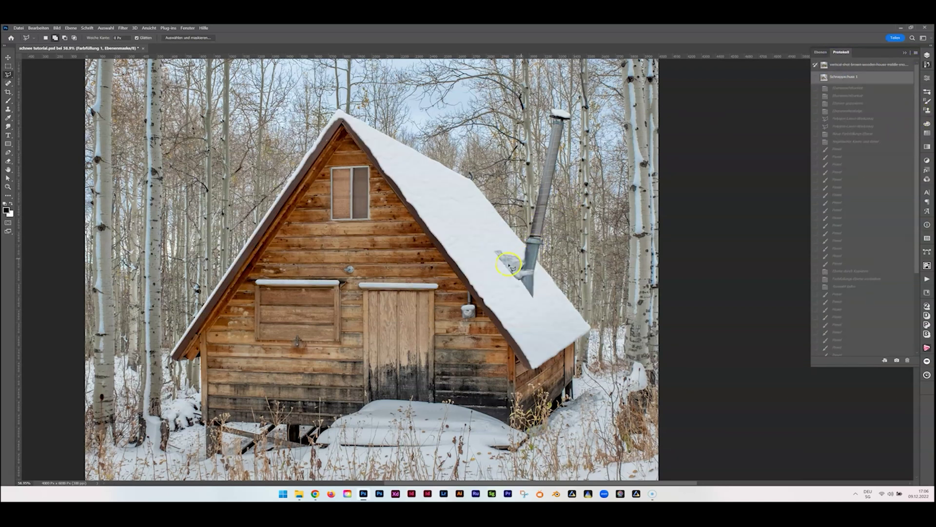
drag(522, 266, 506, 254)
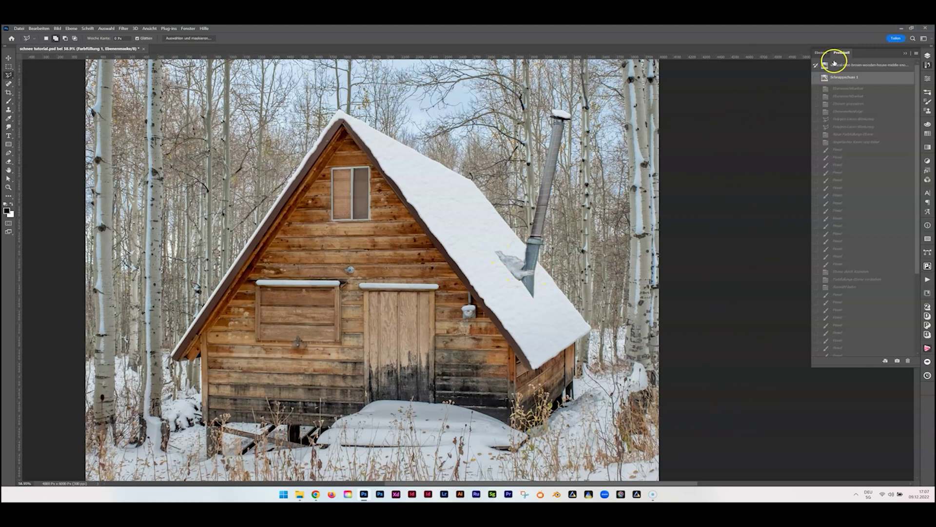
click(821, 53)
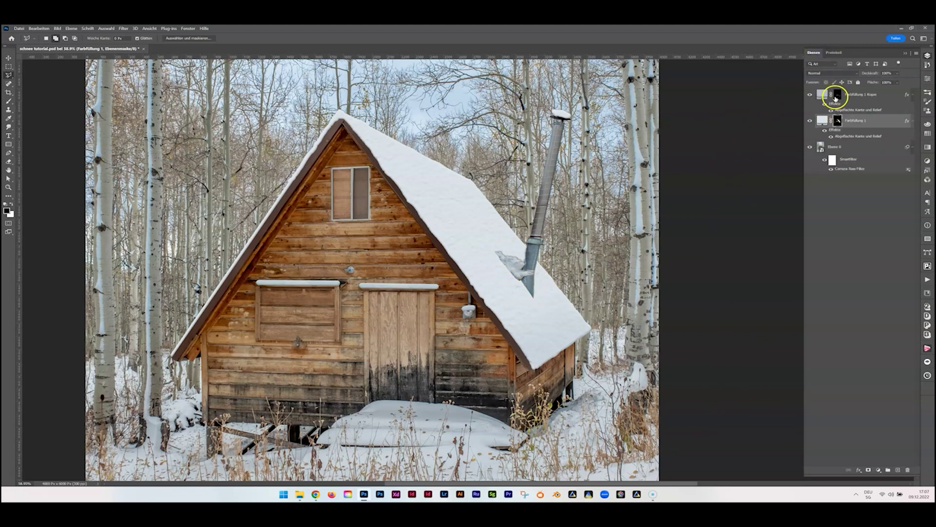
click(834, 52)
scroll(853, 220, down, 5)
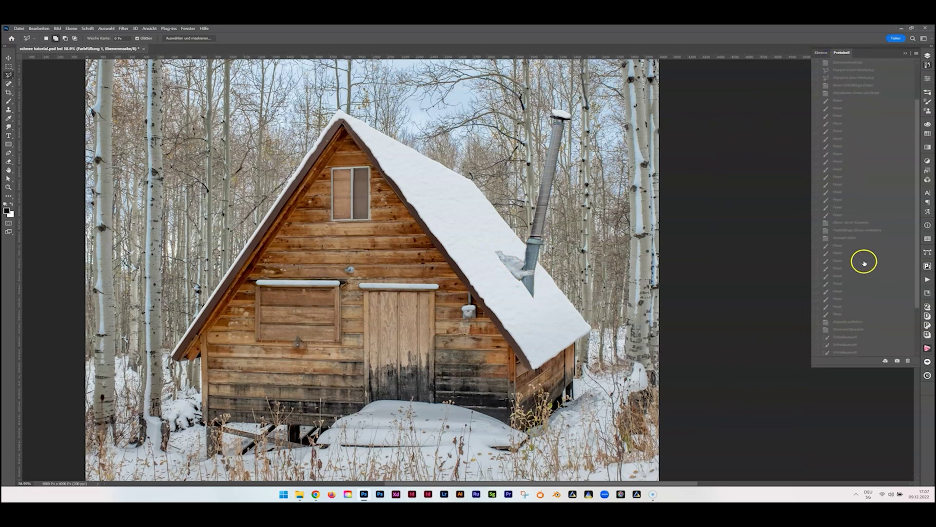
click(844, 352)
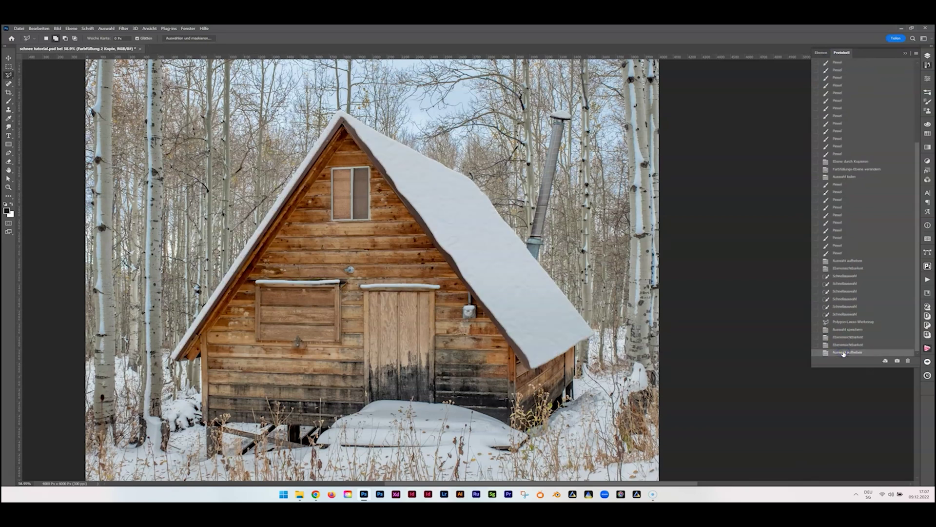
Group the two color fill layers, Farbfüllung 2 and its copy.
click(822, 52)
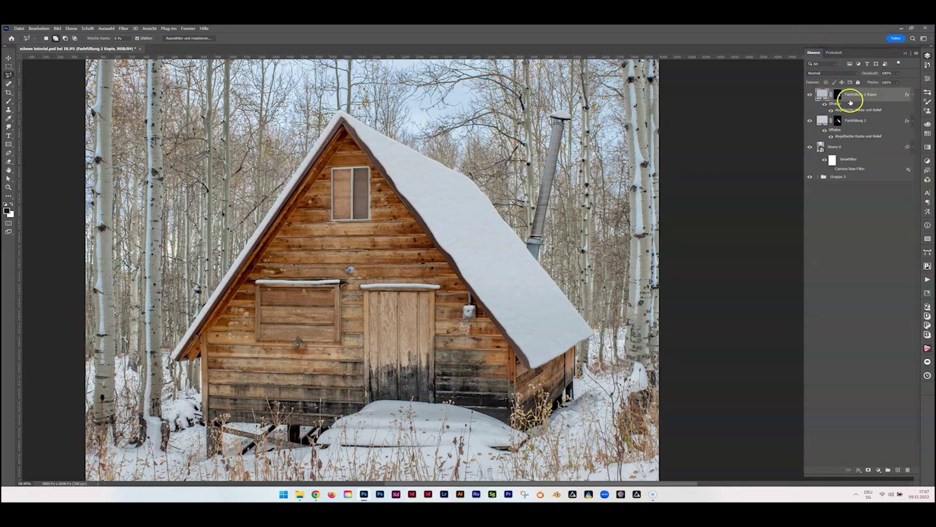
shift+click(852, 118)
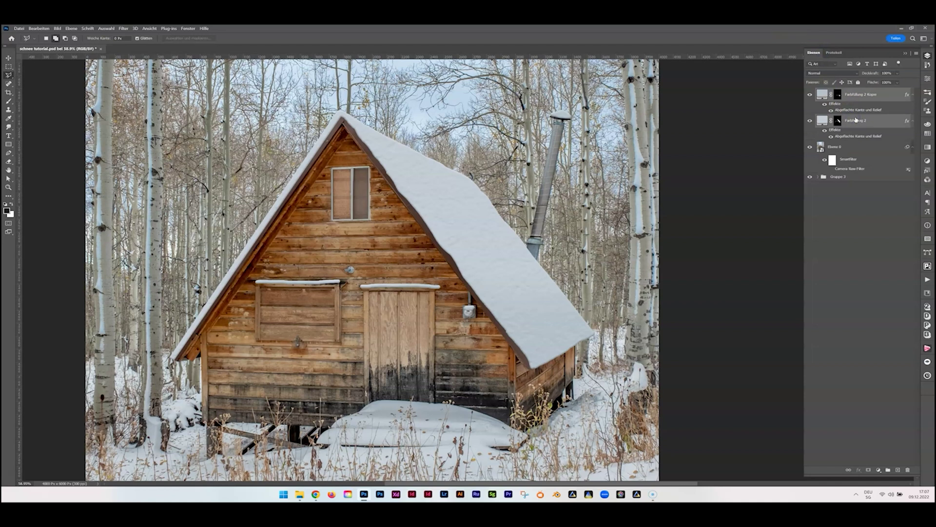
key(ctrl+g)
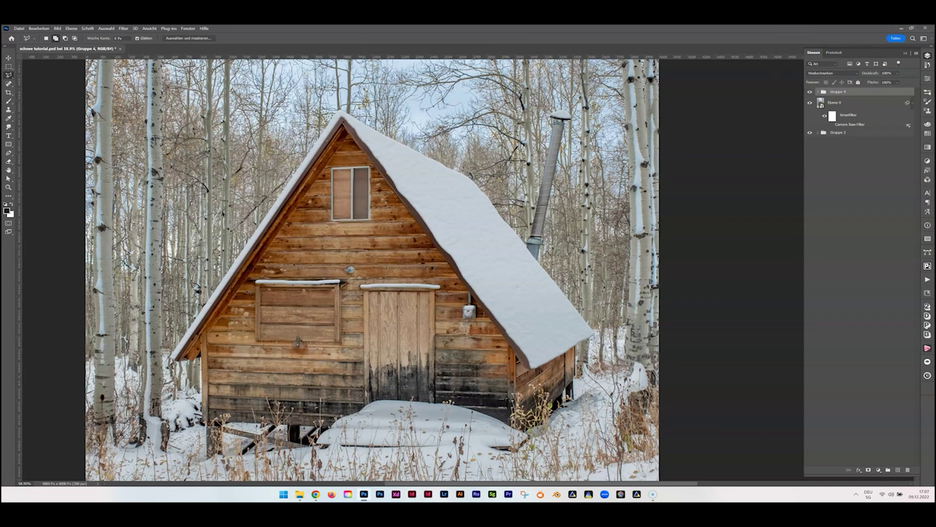
Load the "chimeney" channel as a selection and add a mask to the group that hides the snow over the chimney base.
click(106, 29)
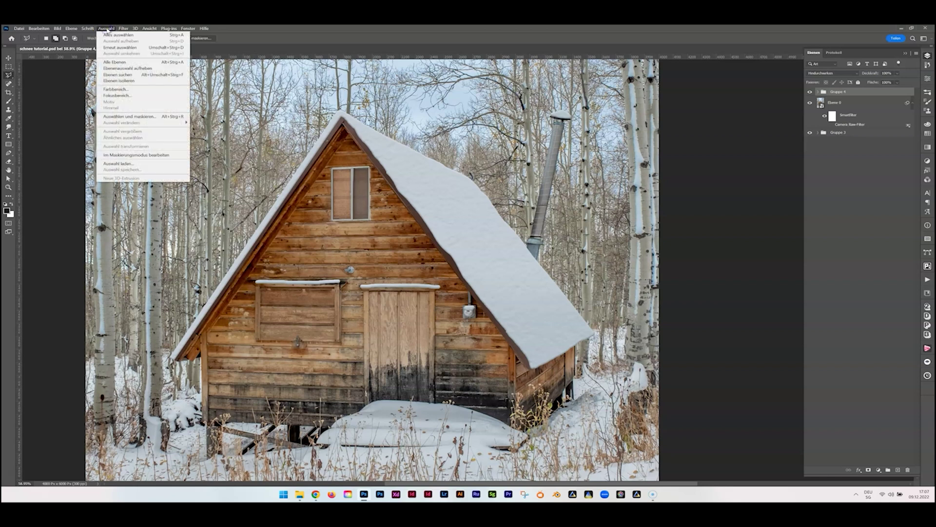
click(127, 167)
click(428, 168)
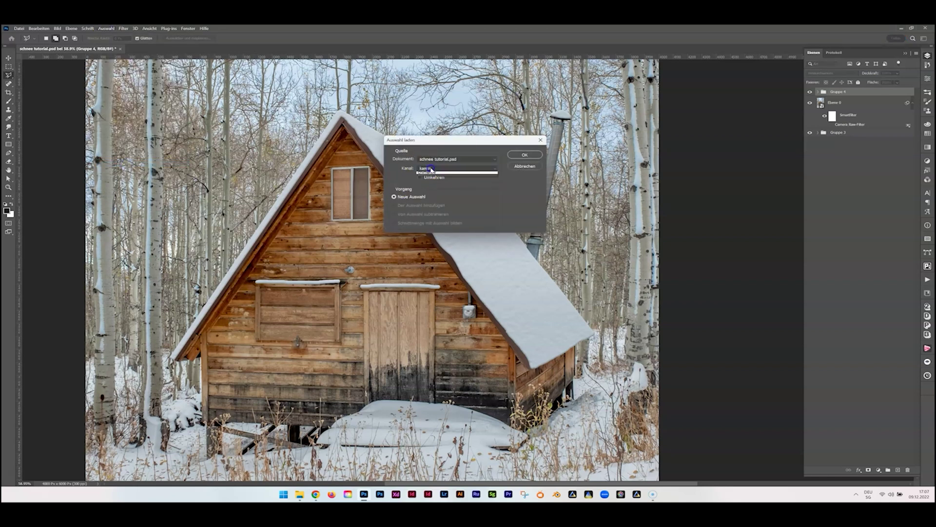
click(429, 181)
click(525, 154)
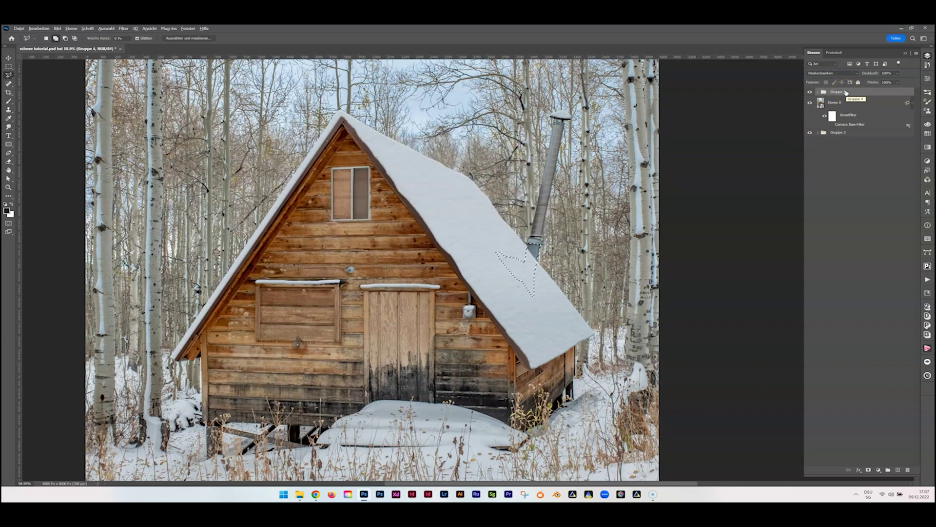
click(870, 469)
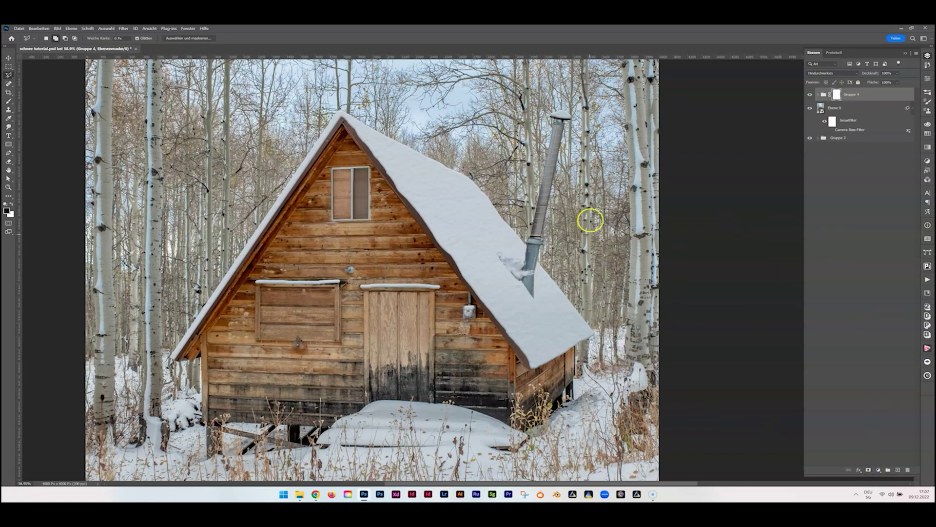
Brush white on the group's mask around the chimney base to blend the snow patch into the roof snow.
scroll(556, 188, up, 2)
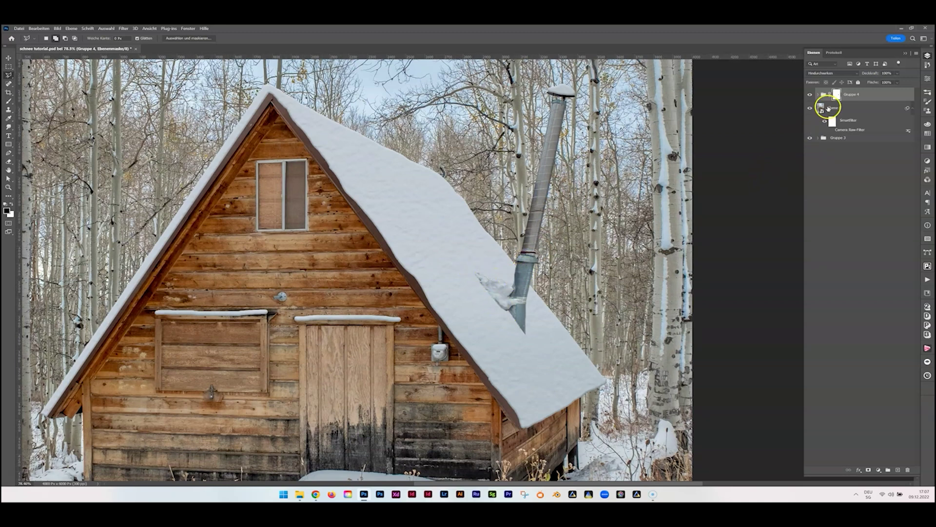
key(x)
click(9, 101)
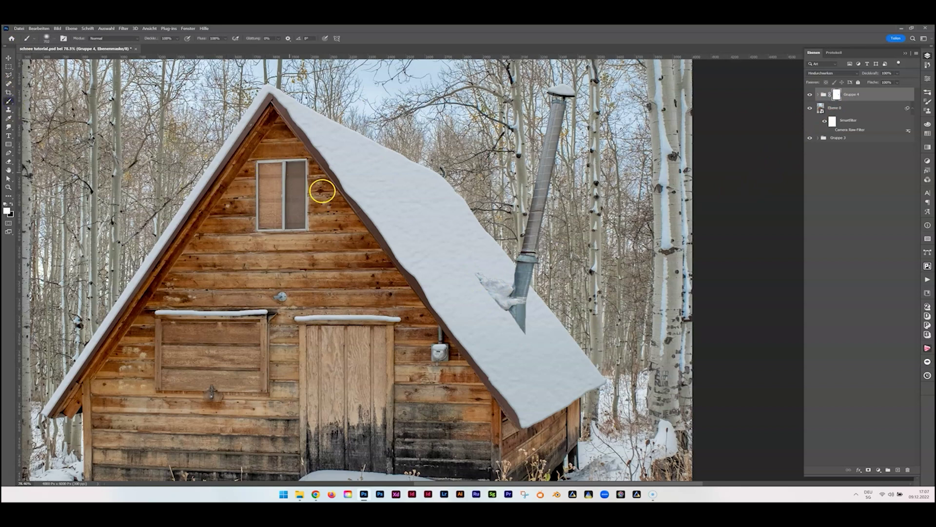
mouse_move(322, 194)
mouse_down()
mouse_move(335, 259)
mouse_move(257, 249)
mouse_up()
drag(441, 278, 435, 280)
mouse_move(508, 279)
mouse_down()
mouse_move(490, 309)
mouse_move(488, 294)
mouse_move(502, 311)
mouse_up()
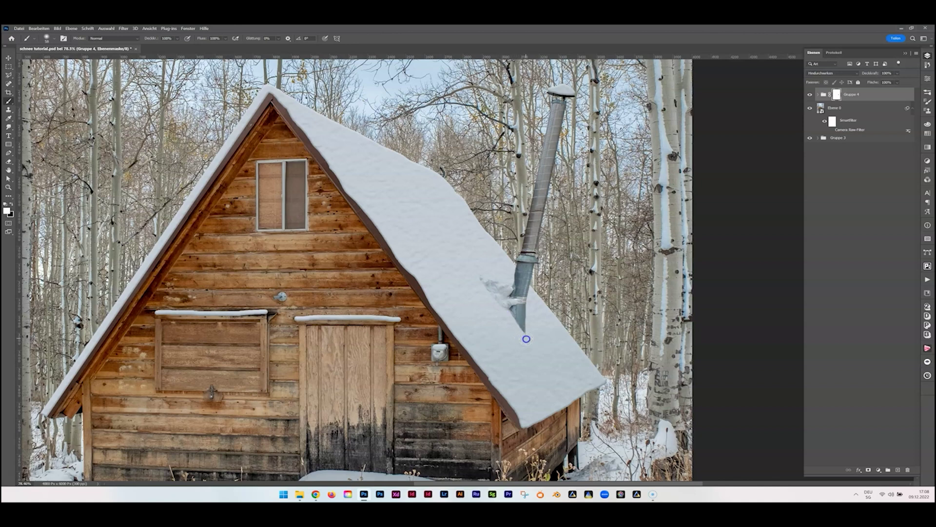
Create a new layer and prepare a flattened black brush tip of about 298 px with 0% hardness, rotated along the chimney base's edge.
click(897, 471)
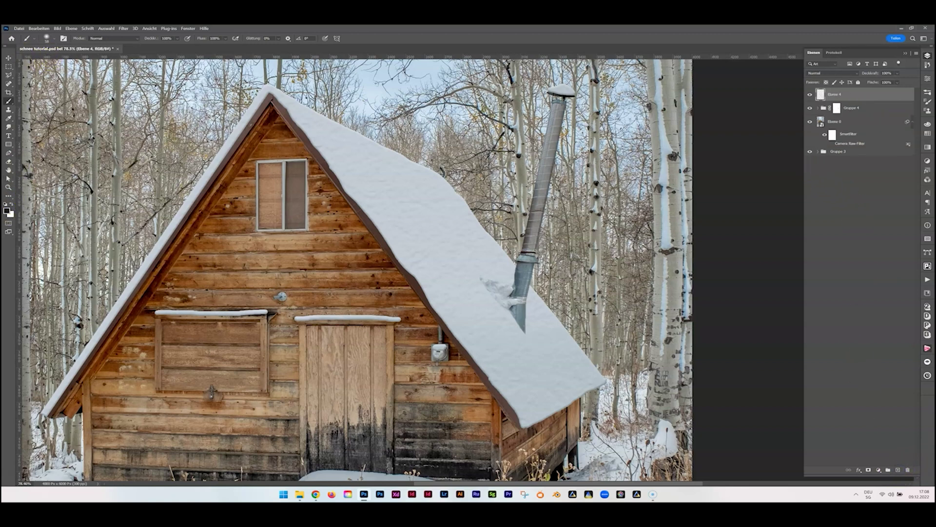
click(47, 38)
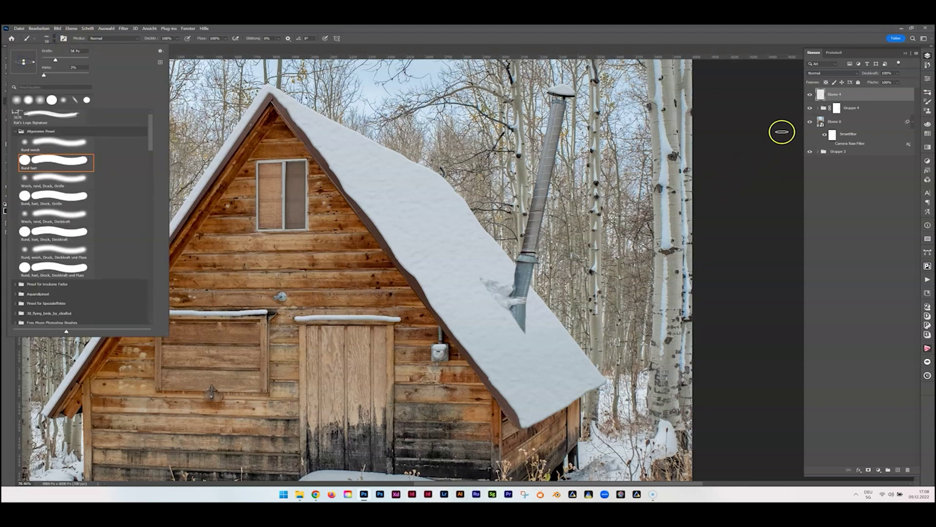
click(821, 94)
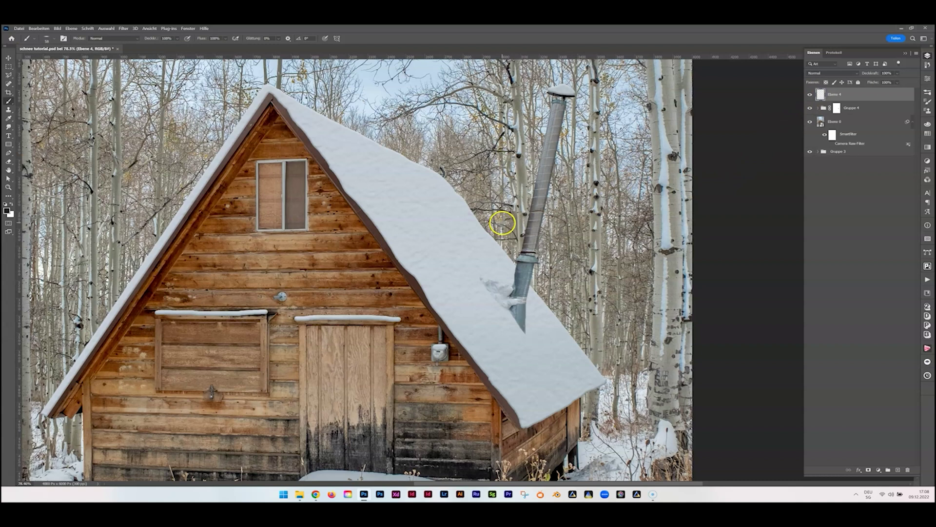
alt+right_click(508, 224)
key(shift+Right)
key(Right)
key(Right)
key(Right)
key(Right)
drag(520, 307, 512, 307)
alt+right_click(511, 305)
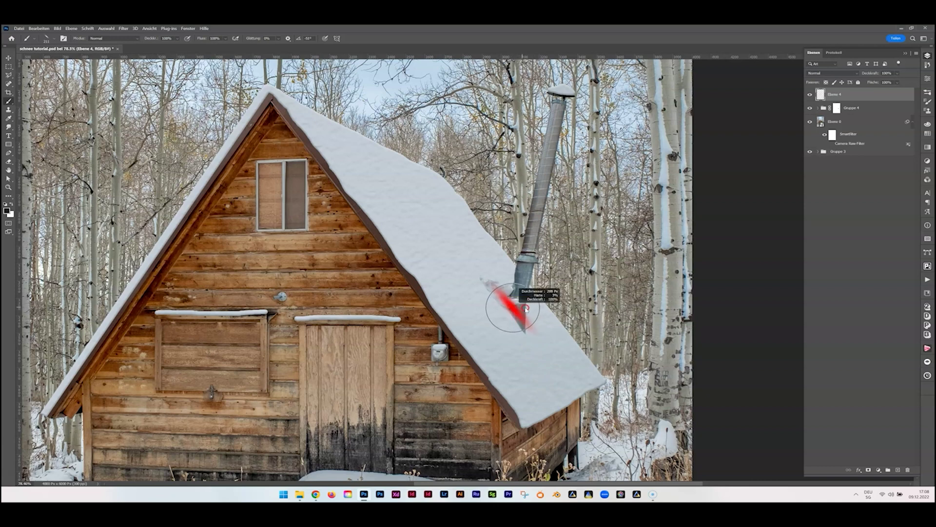
key(Right)
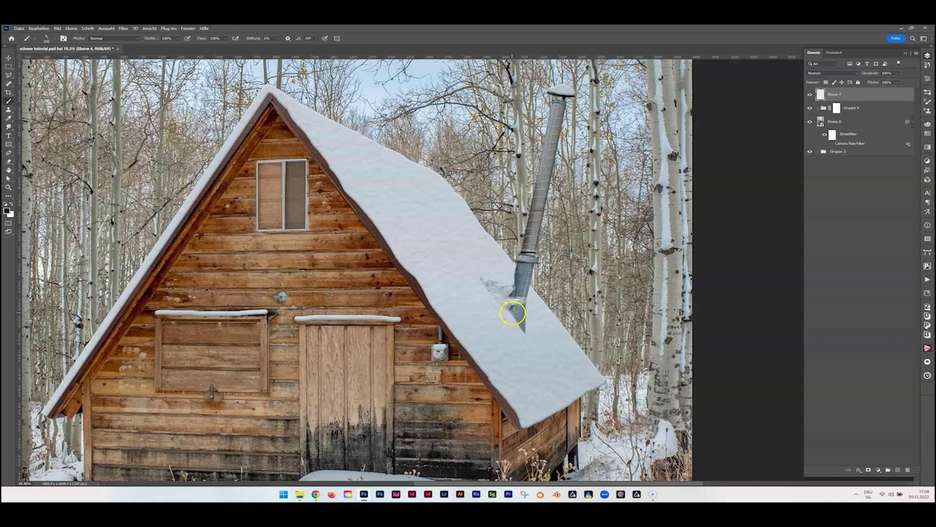
Stamp a soft black shadow at the chimney base and move it along the lower edge of the base.
click(513, 313)
click(539, 303)
key(ctrl+t)
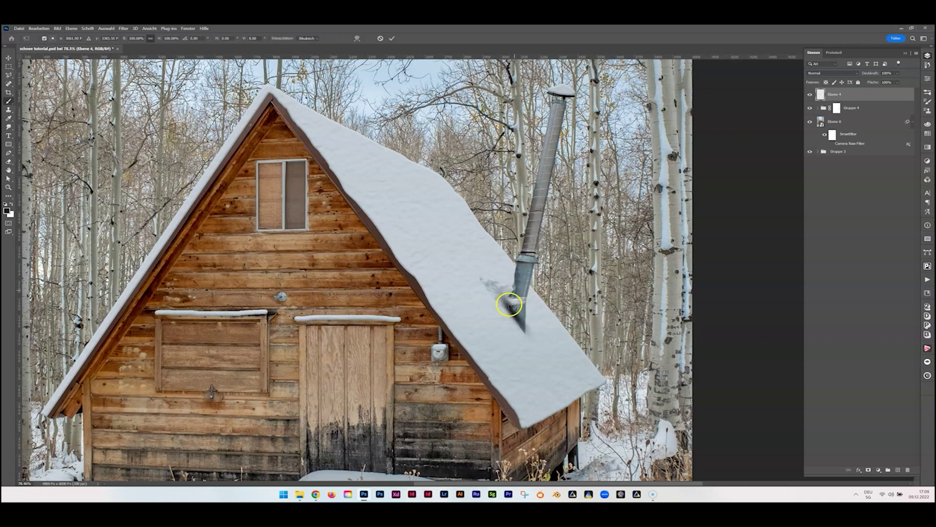
drag(513, 312, 514, 315)
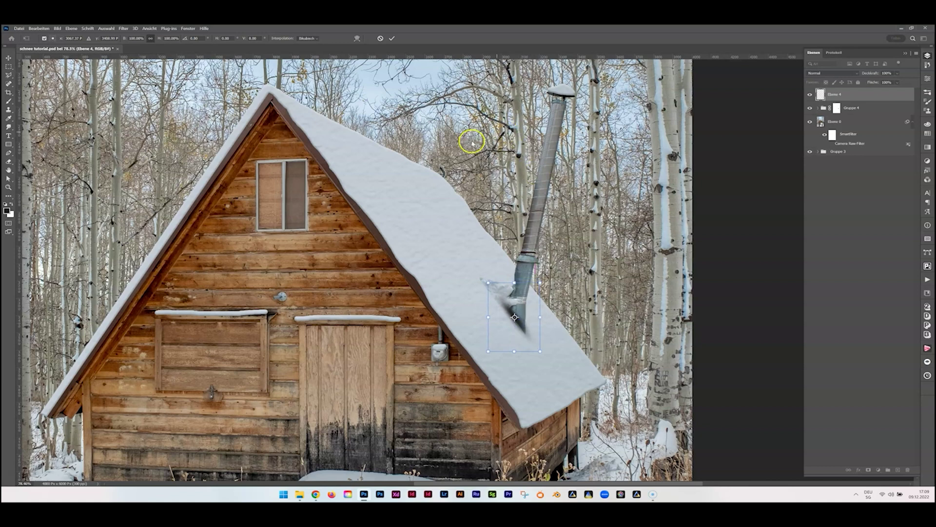
click(392, 38)
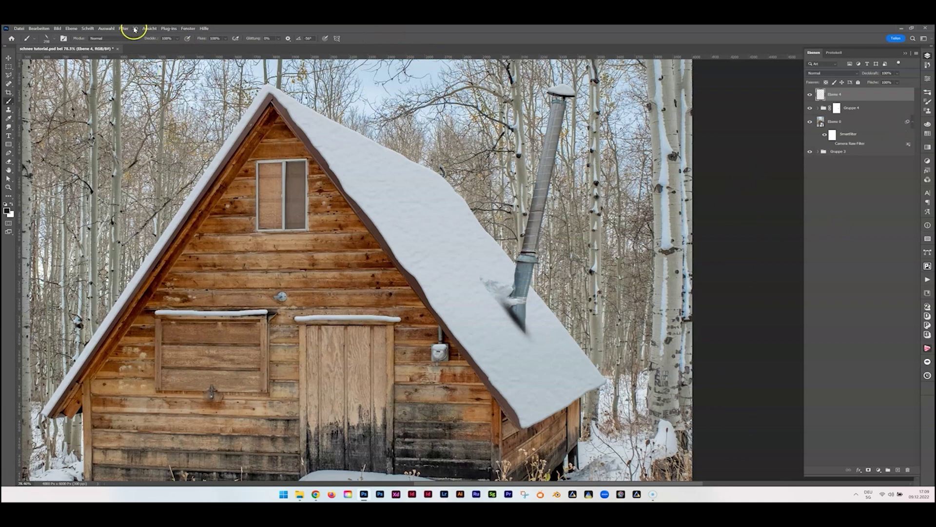
Load the "chimeney" channel as a selection and mask the shadow layer so that it is hidden over the chimney base.
click(108, 29)
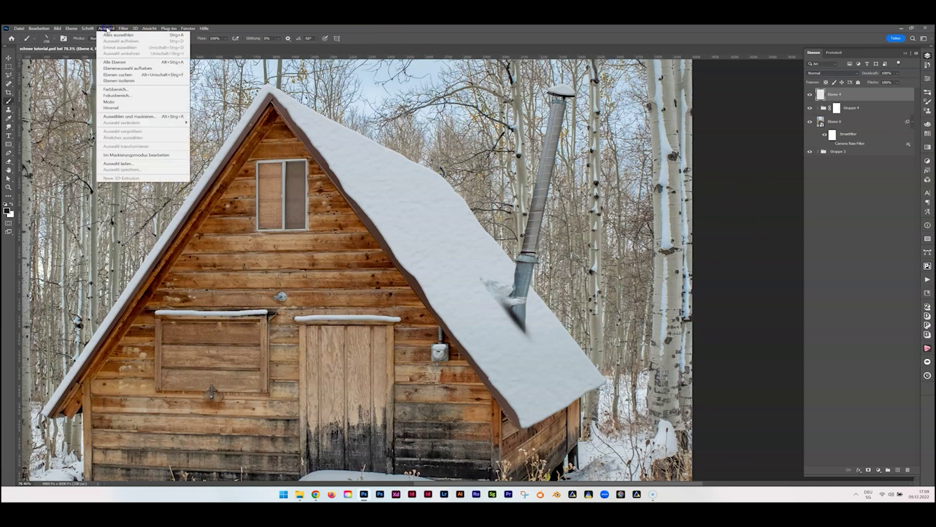
click(135, 165)
click(445, 168)
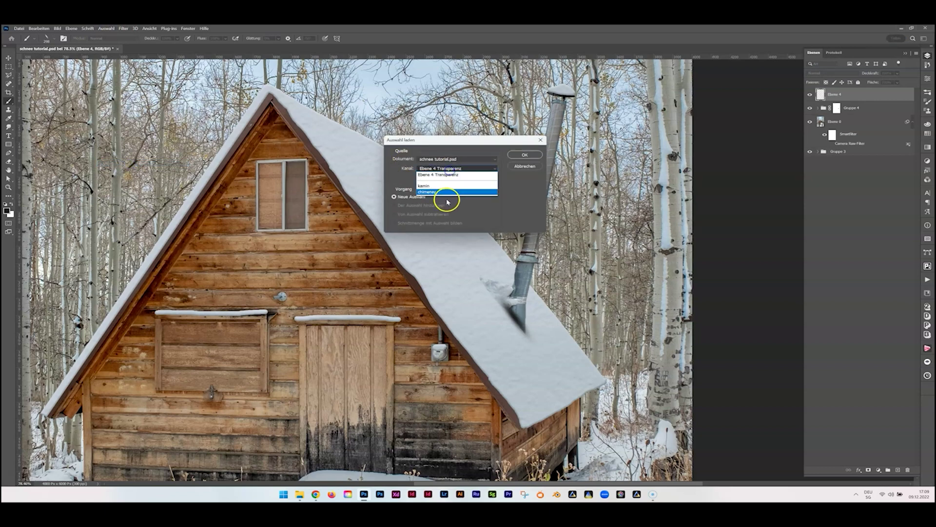
click(442, 192)
click(530, 155)
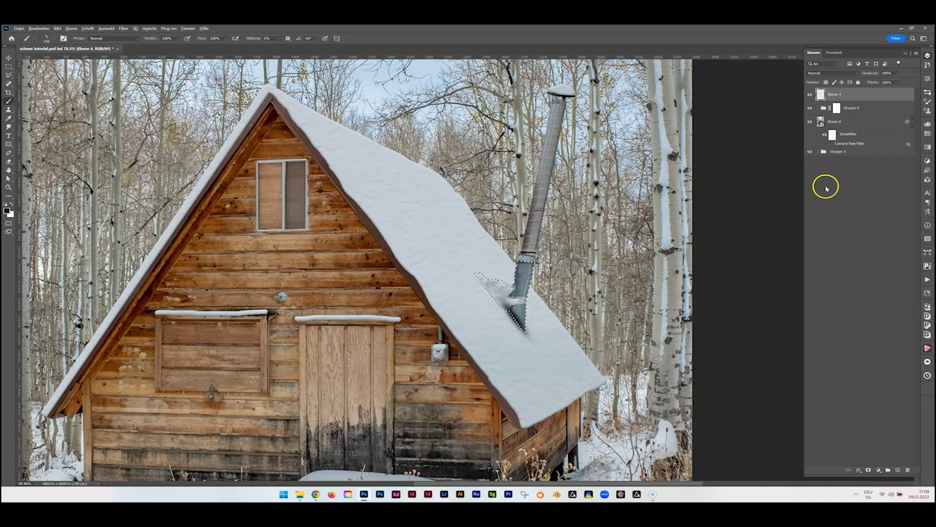
click(868, 470)
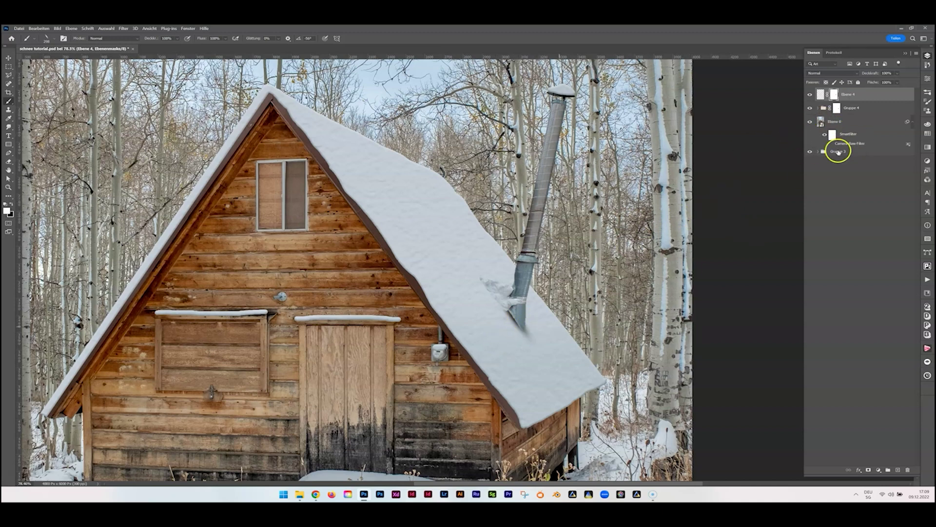
Set the shadow layer's blend mode to Weiches Licht, duplicate the layer and lower the duplicate's opacity to 38%.
click(839, 73)
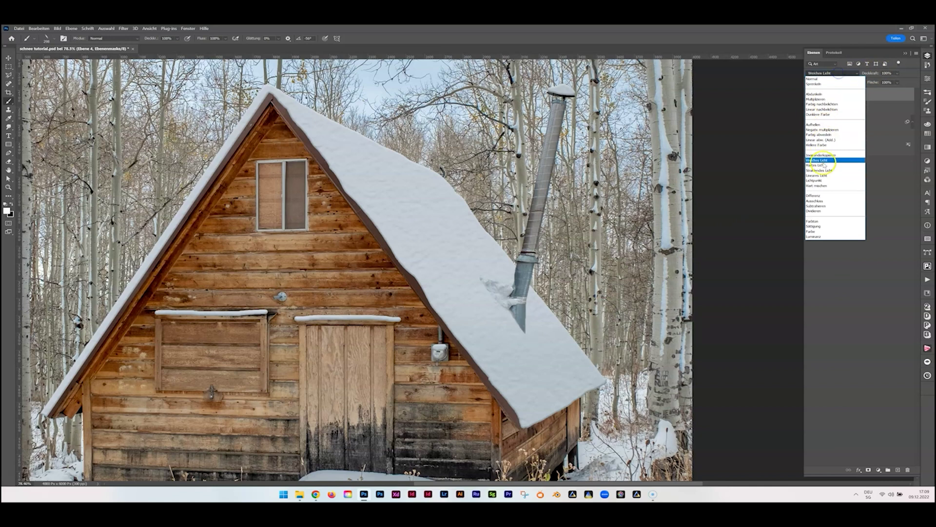
click(822, 160)
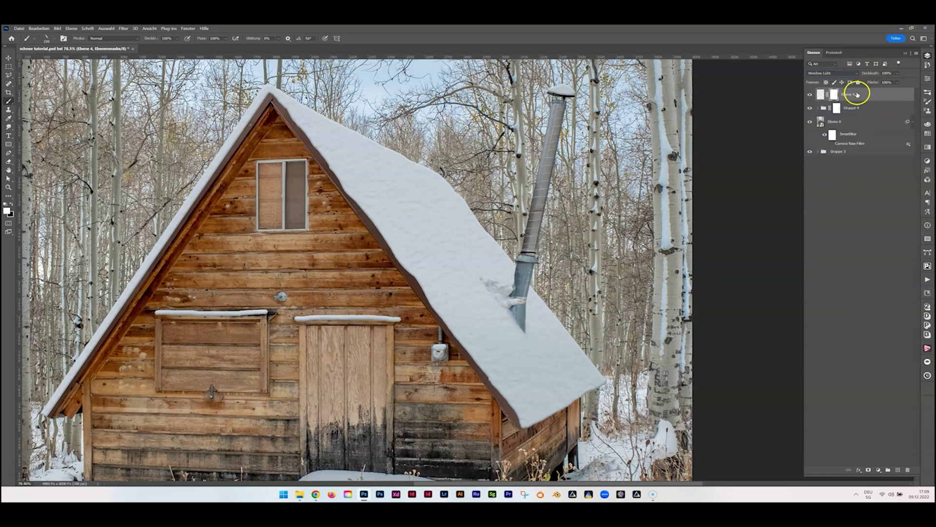
key(ctrl+j)
key(x)
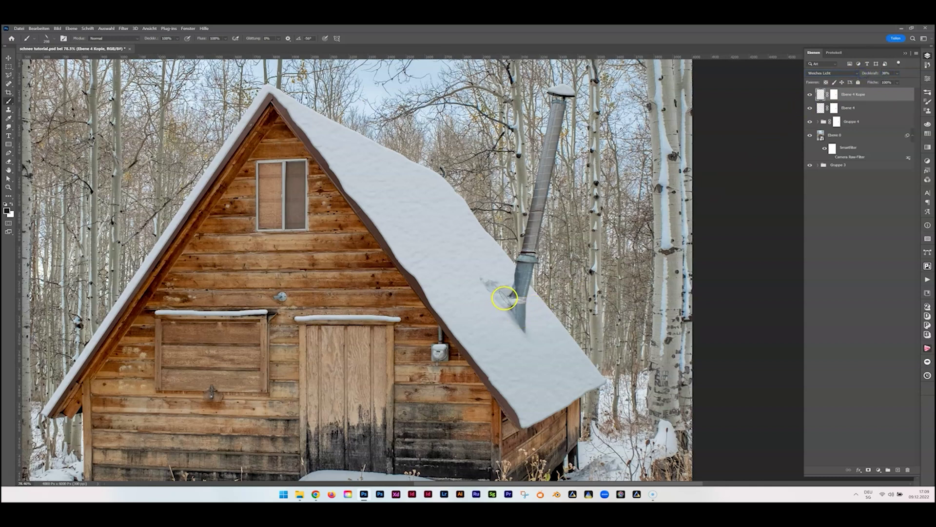
Load the saved chimney-base channel as a new selection with the duplicated shadow layer active.
drag(516, 310, 502, 303)
drag(497, 304, 518, 307)
click(106, 28)
click(118, 163)
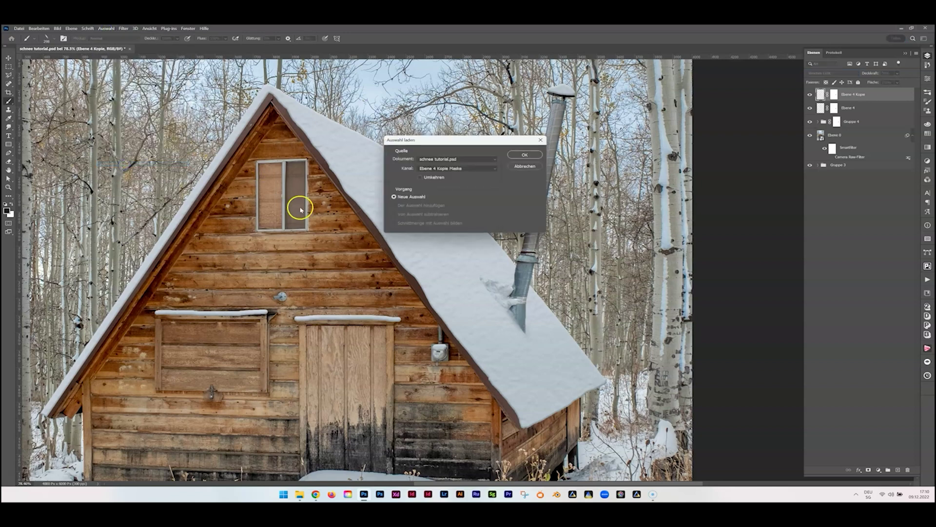
click(465, 167)
click(428, 197)
click(524, 155)
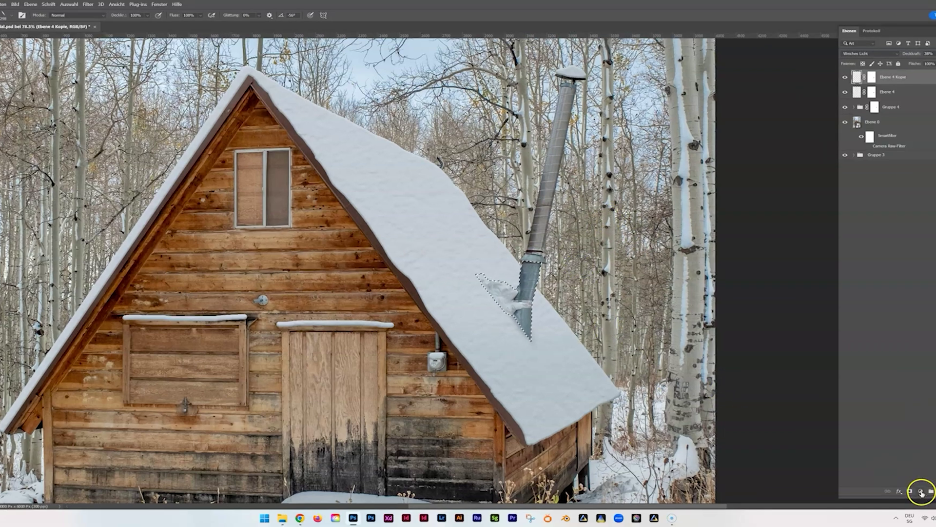
Add a Gradationskurven adjustment layer limited to the chimney-base selection and pull its dark tones down slightly.
click(921, 494)
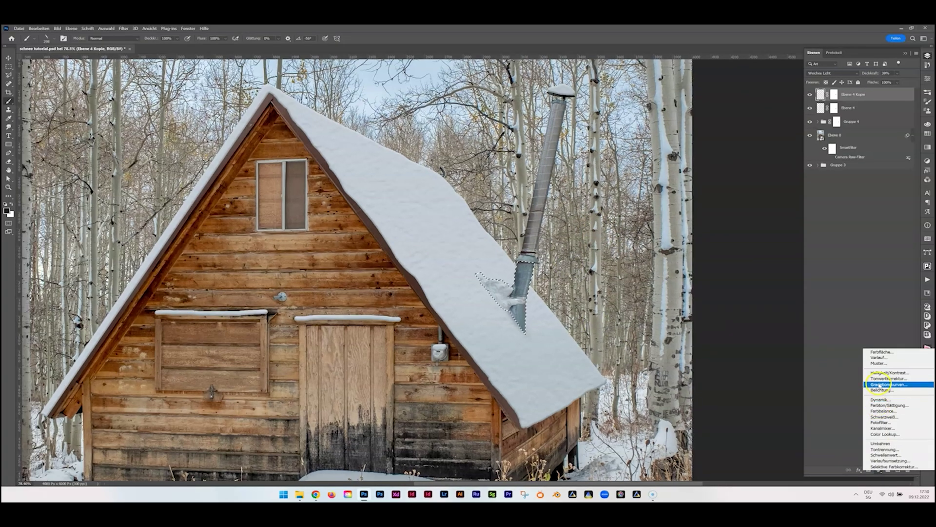
click(877, 384)
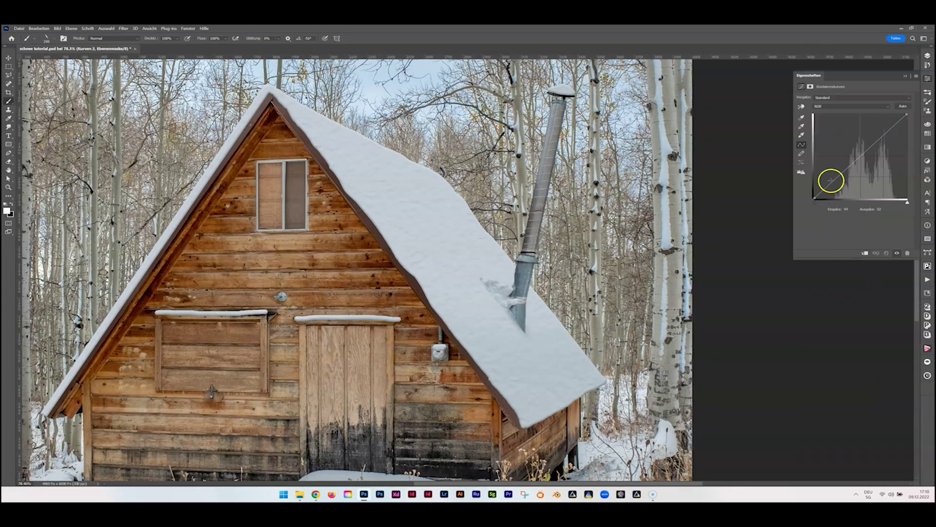
drag(843, 177, 844, 178)
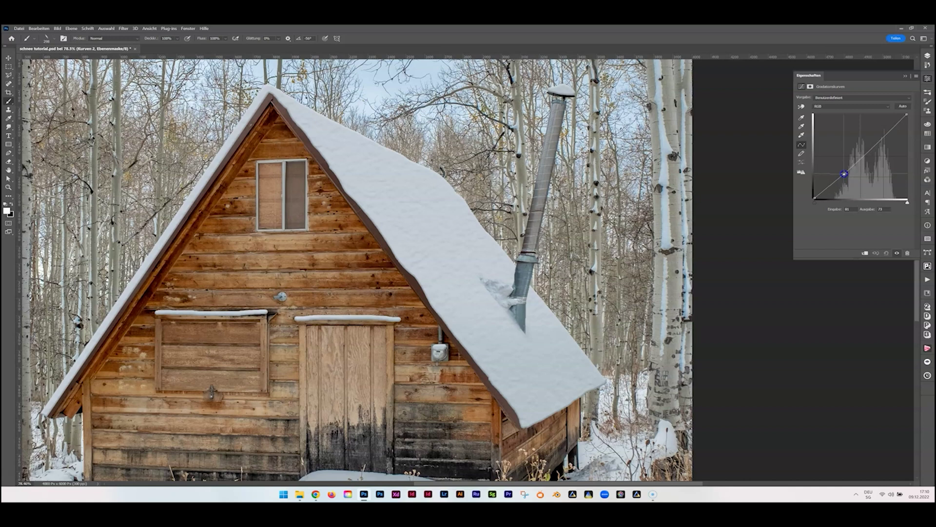
click(927, 56)
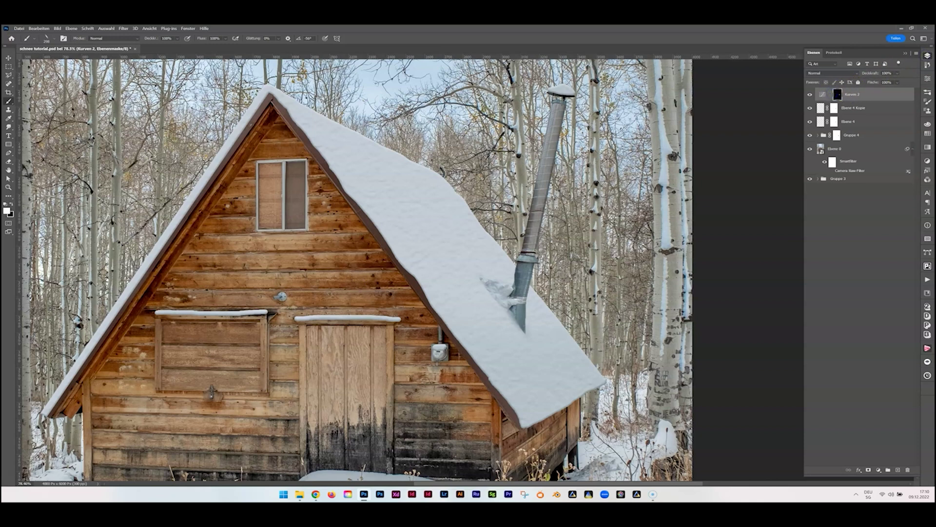
Choose the "Rund weich" brush and paint black on the new curves layer's mask over the snow around the chimney base.
click(54, 38)
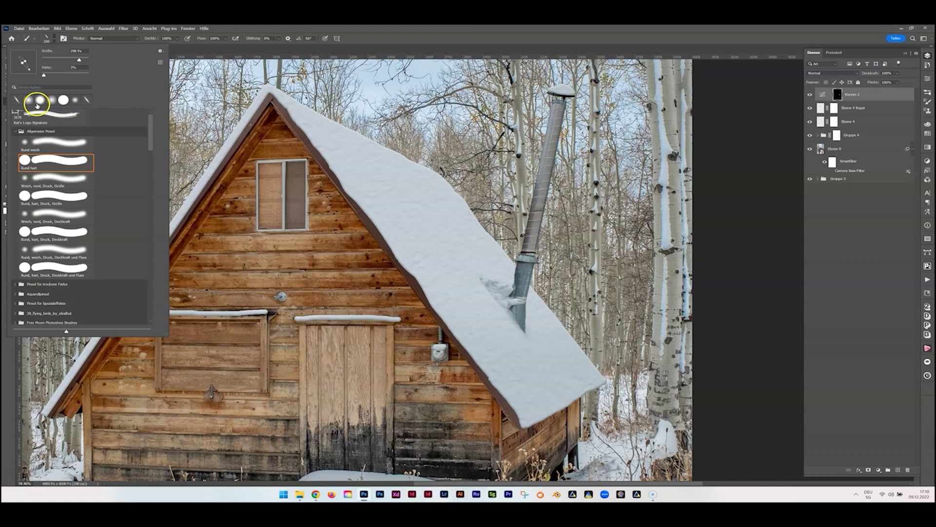
click(54, 143)
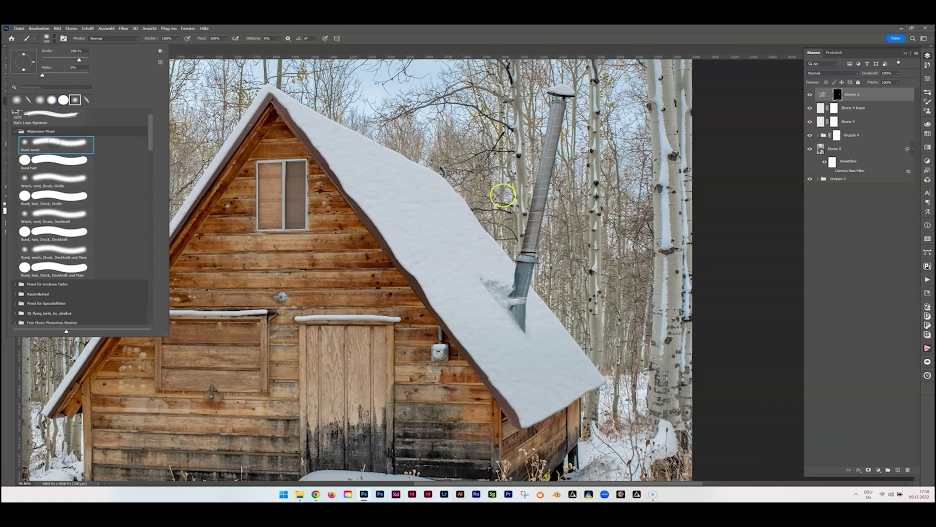
click(838, 95)
click(829, 97)
click(837, 96)
key(x)
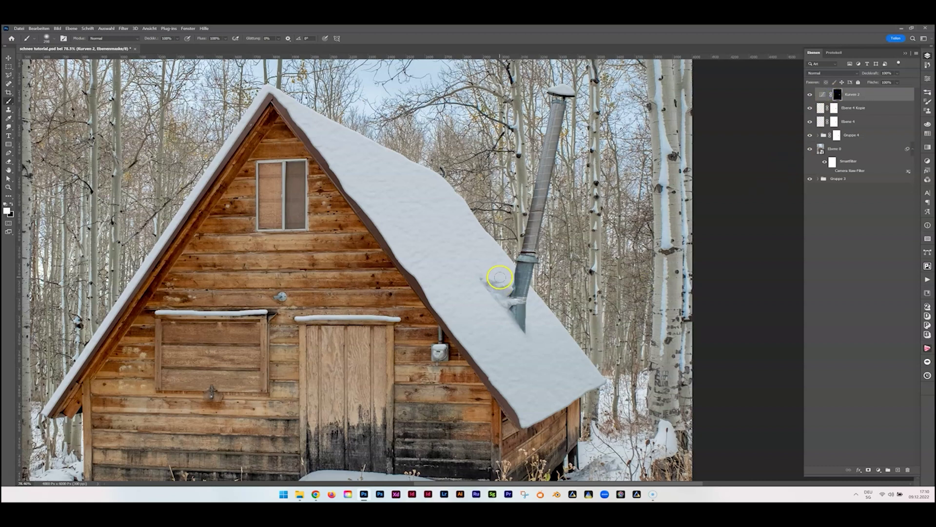
mouse_move(544, 296)
mouse_down()
mouse_move(562, 291)
mouse_move(502, 279)
mouse_up()
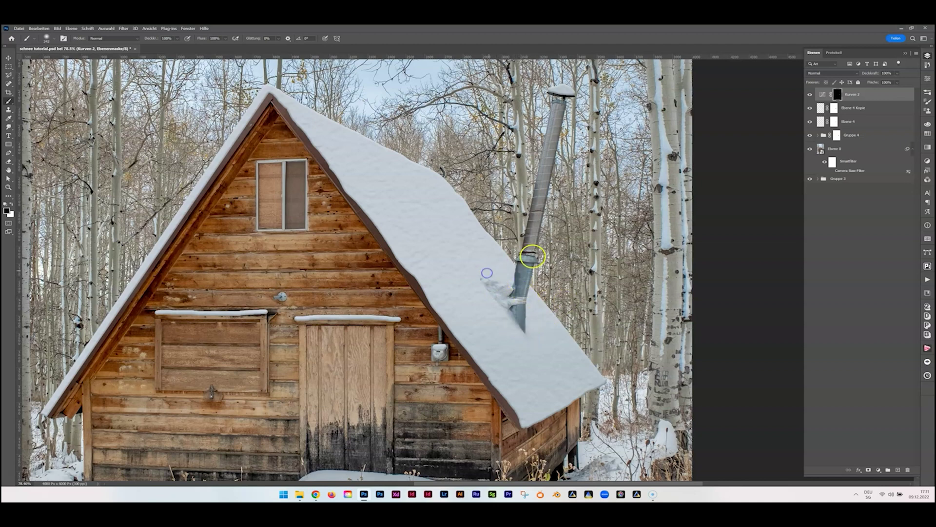
Inside Gruppe 4, check which snow Farbfüllung 2 controls and recolor it to #b7c4cd, sampled from the snow beside the chimney.
scroll(521, 251, down, 5)
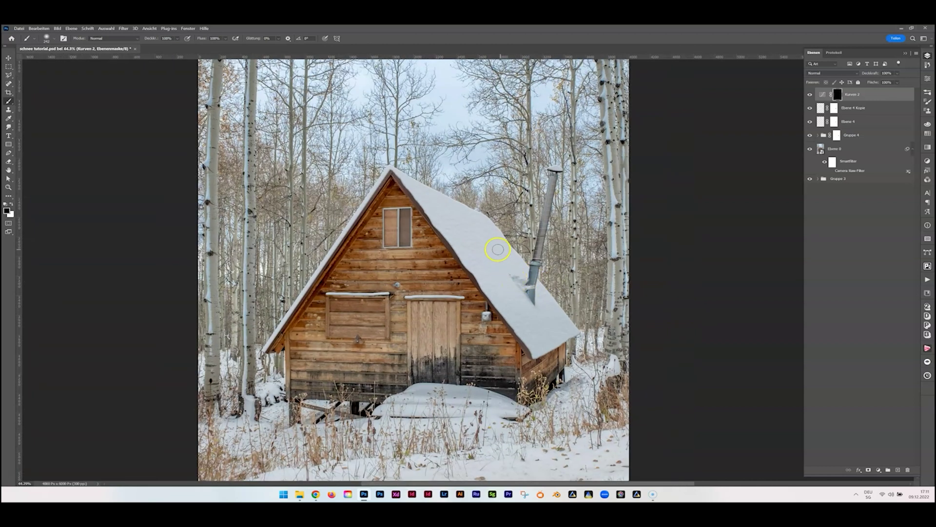
scroll(498, 249, up, 2)
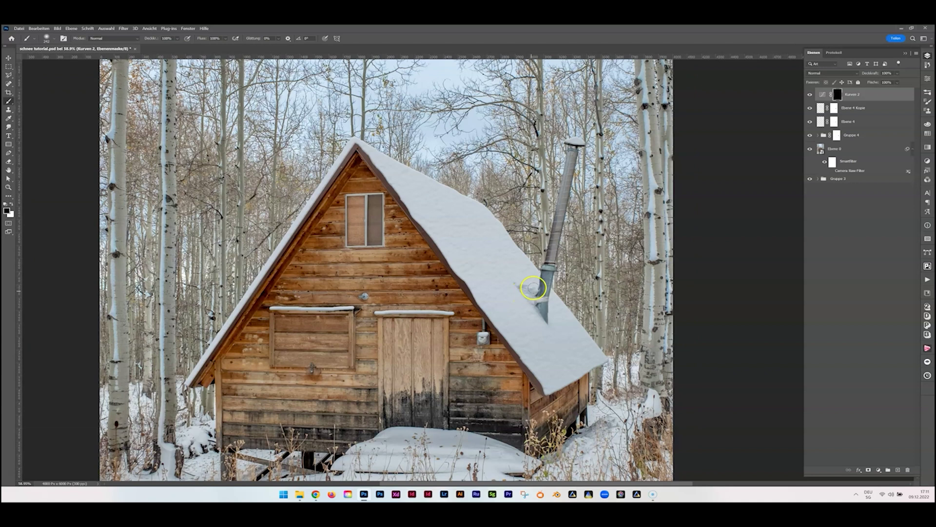
scroll(531, 284, up, 2)
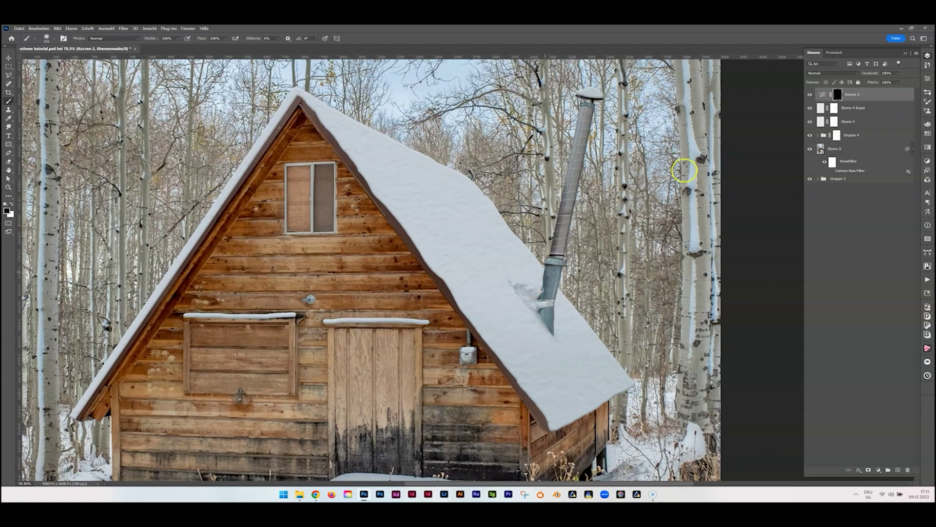
click(818, 135)
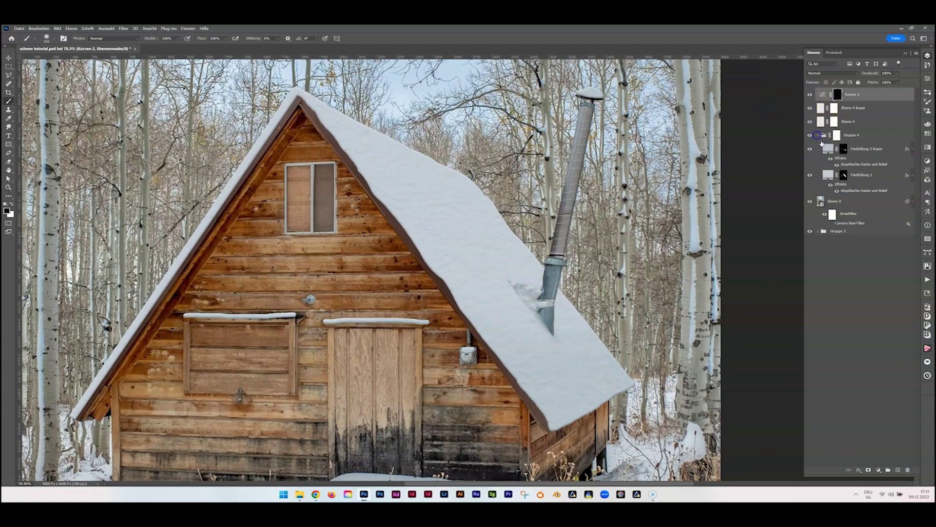
click(812, 176)
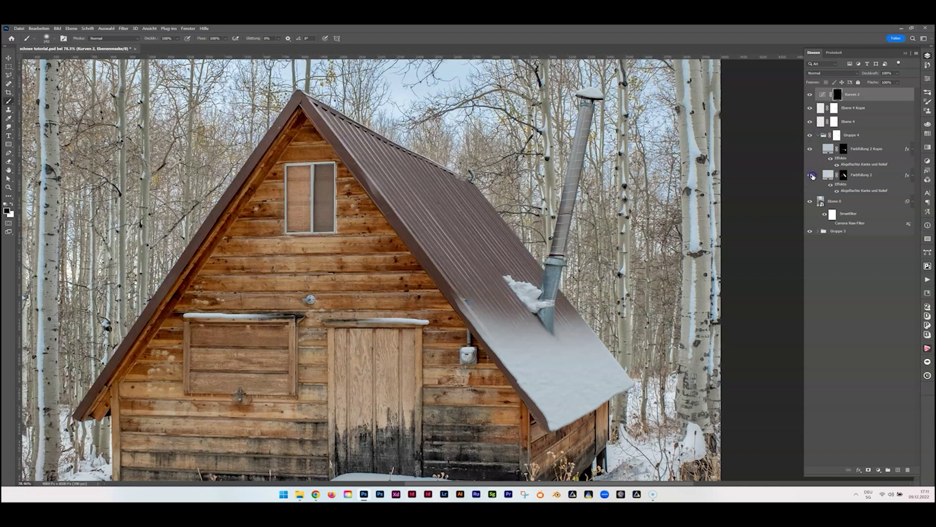
click(811, 176)
double_click(828, 174)
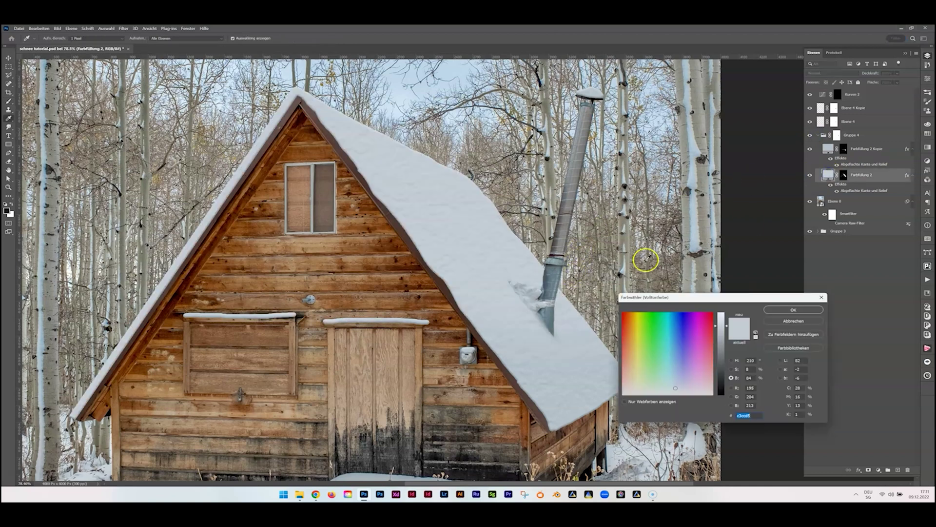
click(526, 288)
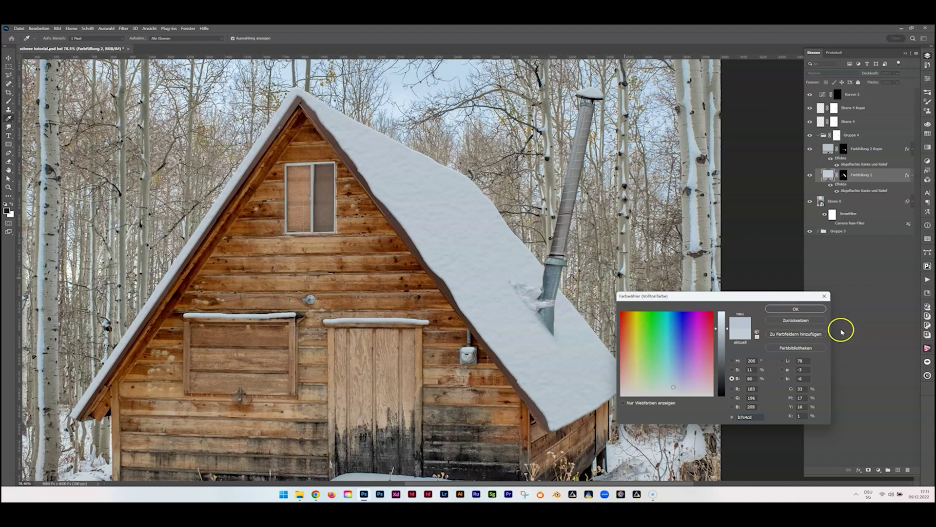
click(795, 309)
Load the Farbfüllung 2 mask as a selection and add a Gradationskurven adjustment that slightly brightens the roof snow's highlights.
scroll(623, 274, down, 5)
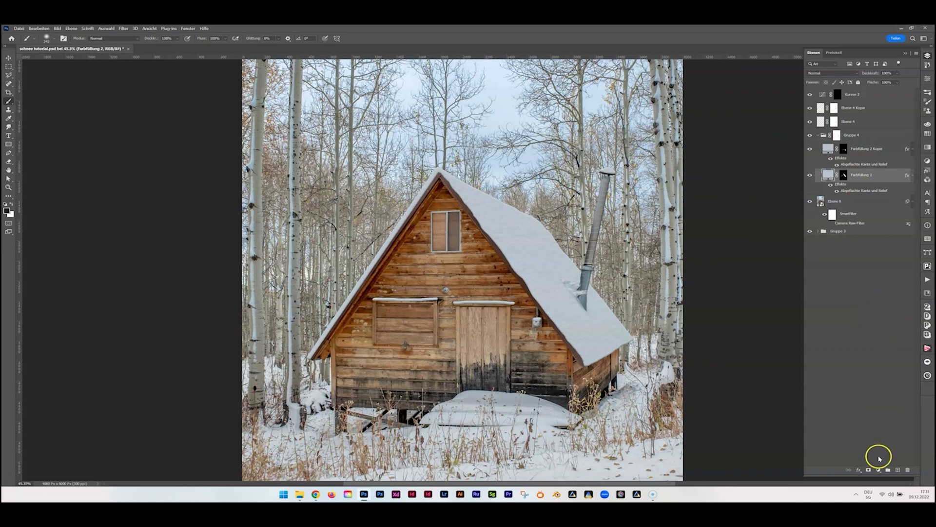
click(844, 176)
ctrl+click(844, 176)
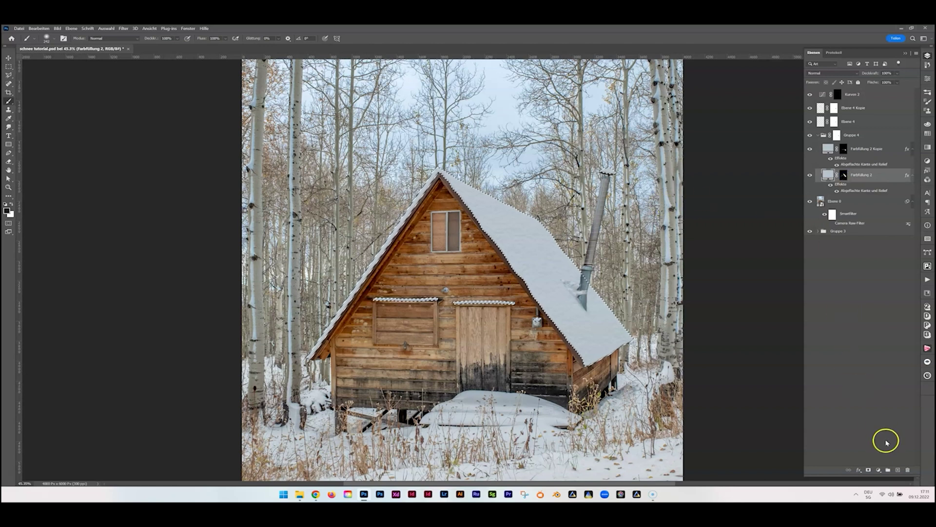
click(879, 472)
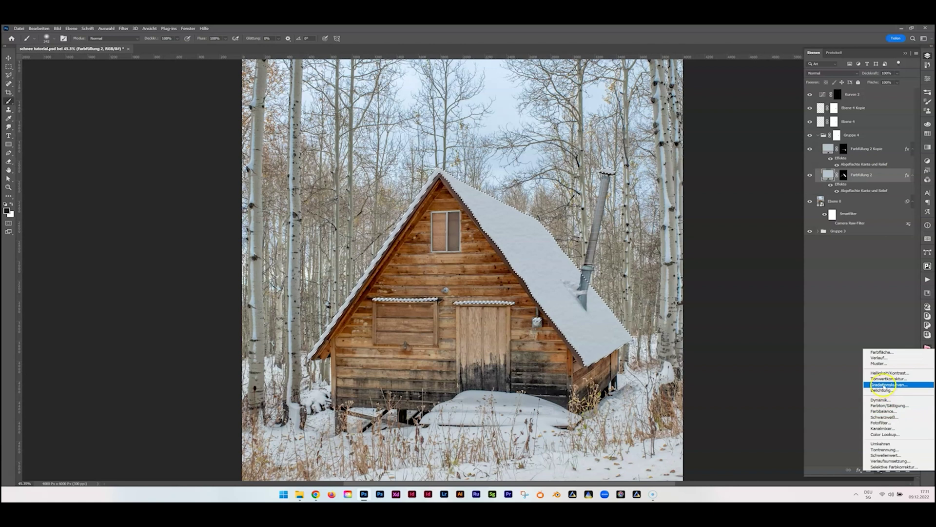
click(885, 384)
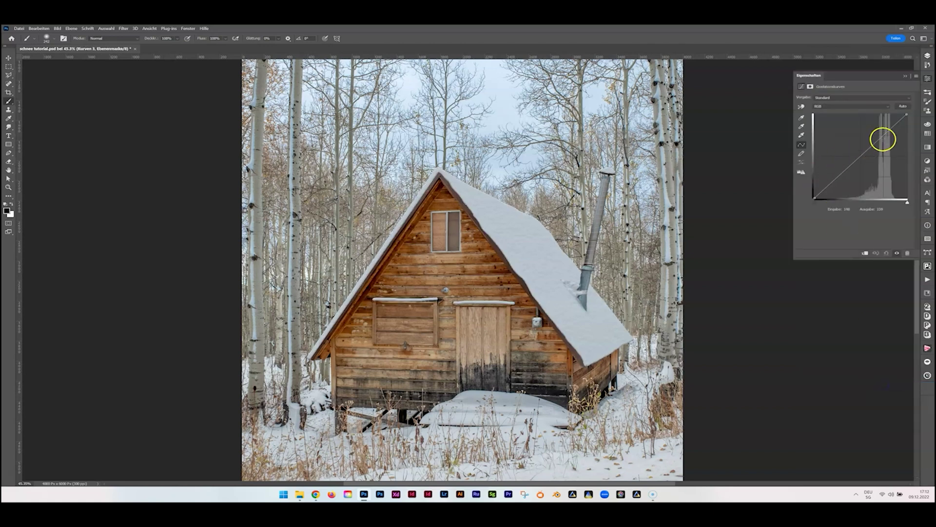
click(887, 136)
drag(887, 132, 887, 129)
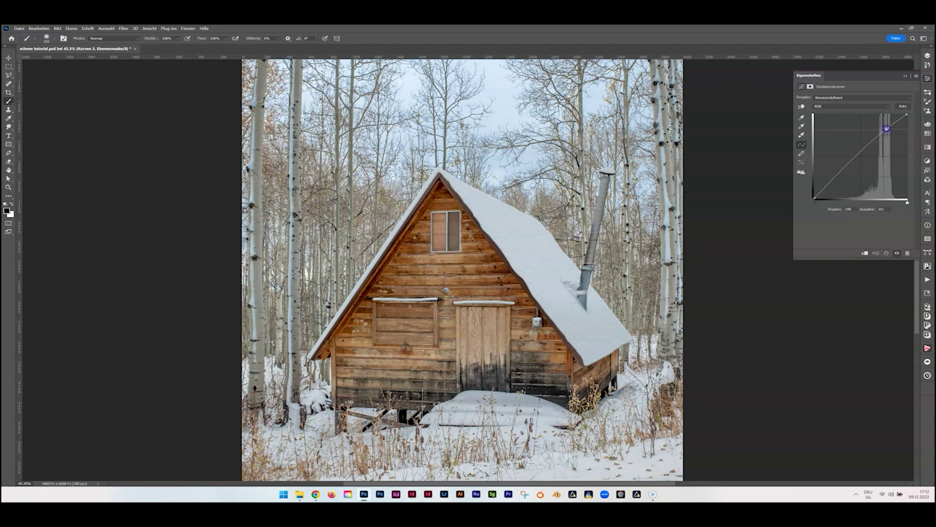
click(927, 56)
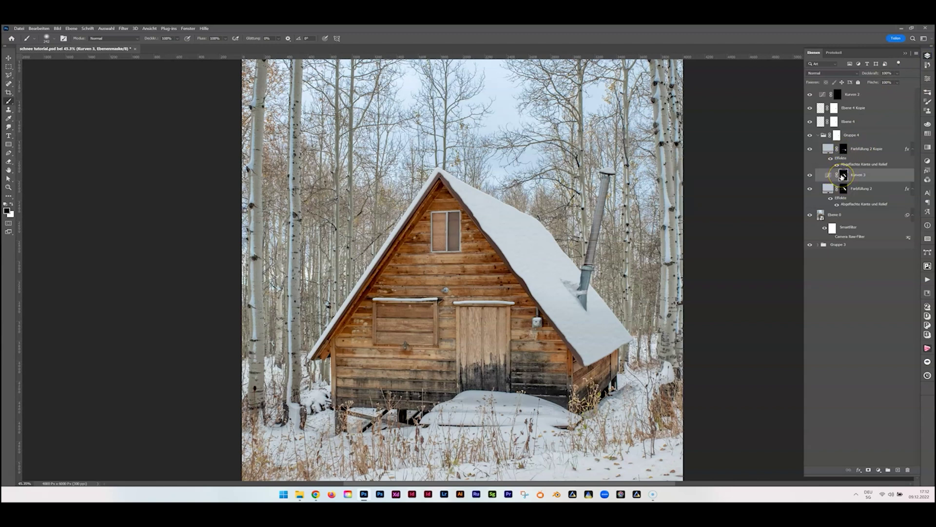
Move the brightening curves layer to the top of the layer stack and paint black on its mask along the cabin's front roof edges.
drag(865, 173, 854, 93)
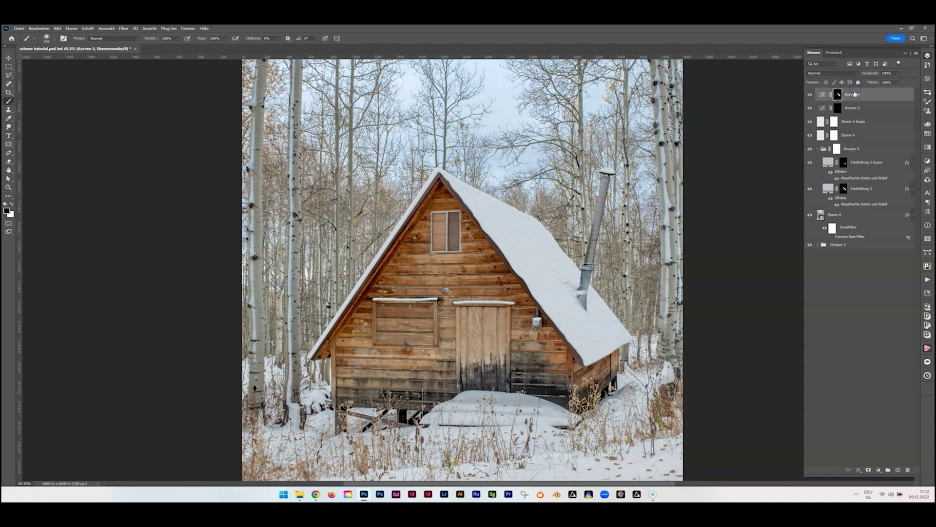
click(838, 94)
mouse_move(437, 269)
mouse_down()
mouse_move(465, 265)
mouse_move(472, 282)
mouse_up()
click(502, 280)
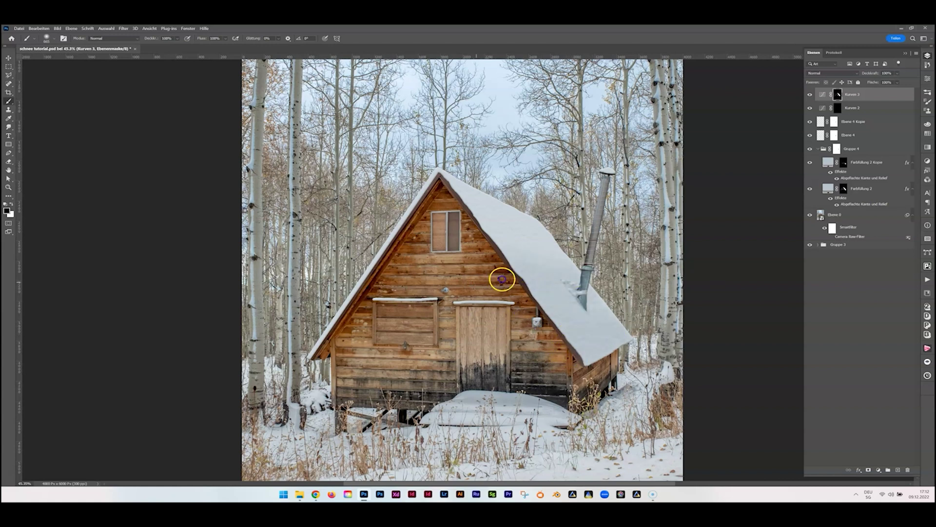
drag(333, 325, 373, 240)
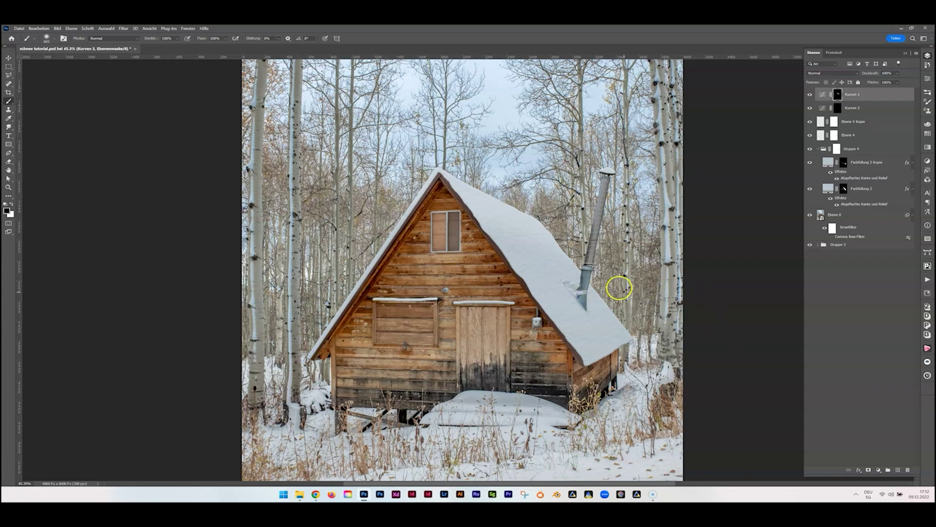
Examine the snow-covered roof and the chimney base both in the whole image and up close.
scroll(570, 250, down, 1)
scroll(569, 250, down, 3)
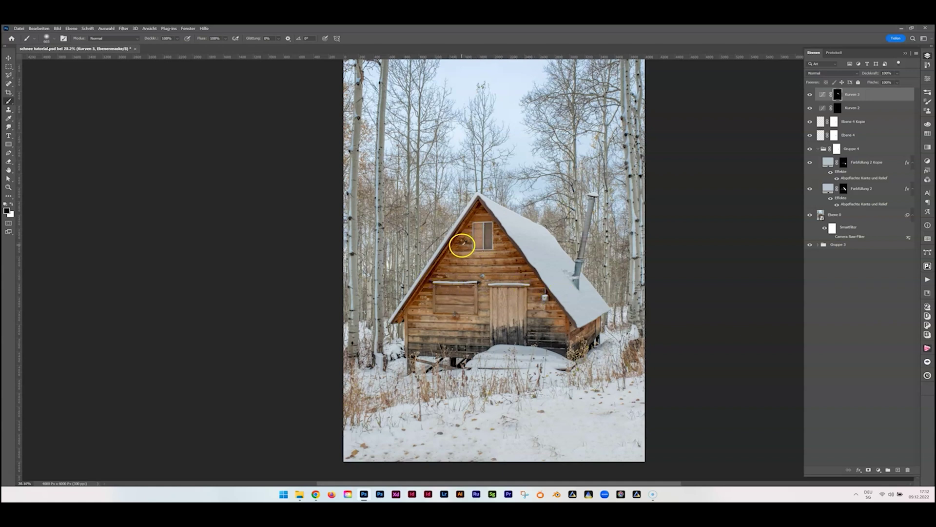
scroll(463, 243, down, 1)
scroll(462, 243, up, 2)
scroll(466, 241, up, 1)
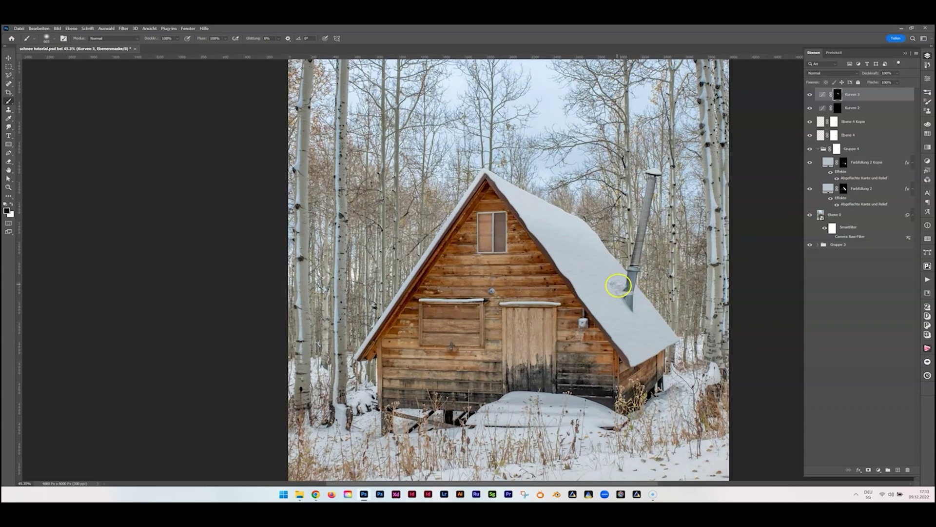
scroll(549, 269, up, 1)
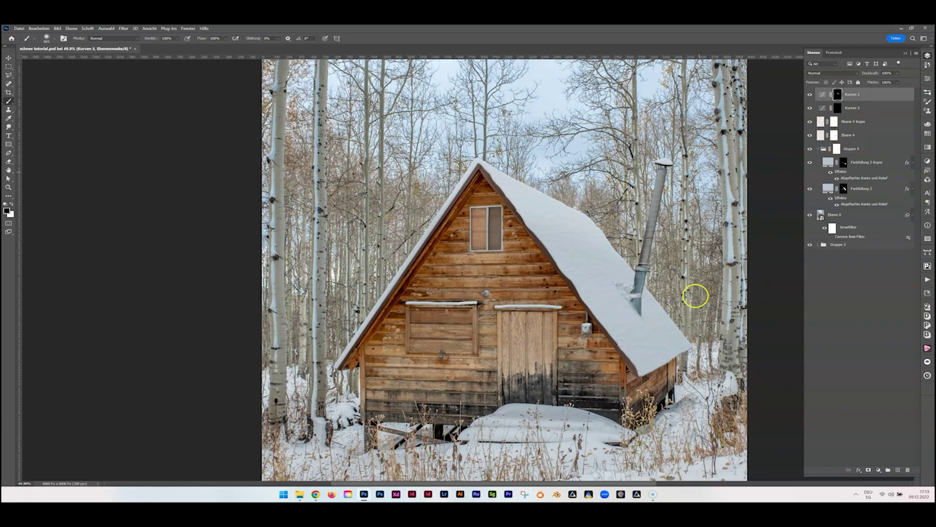
scroll(469, 288, down, 2)
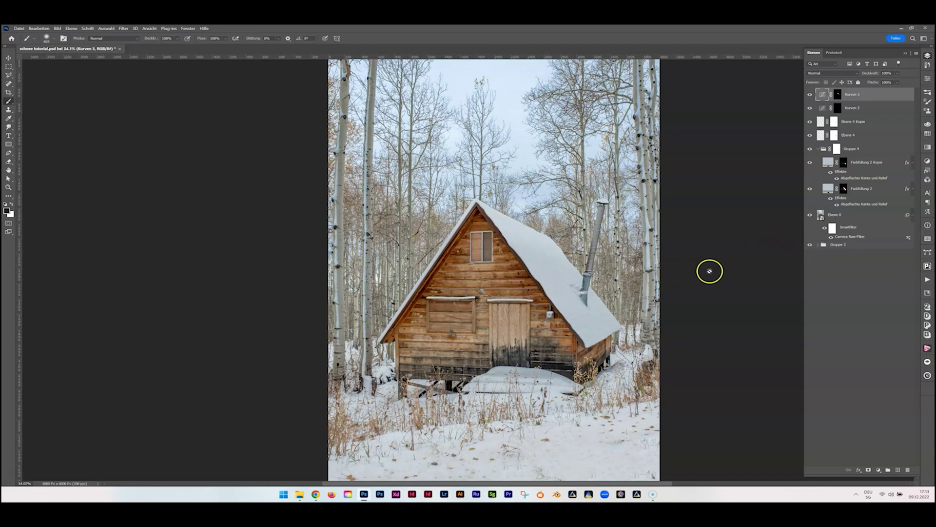
Reopen the base photo's Camera Raw smart filter, compare Maskieren 1 off and on, and set that mask's Belichtung to -0.45.
click(851, 237)
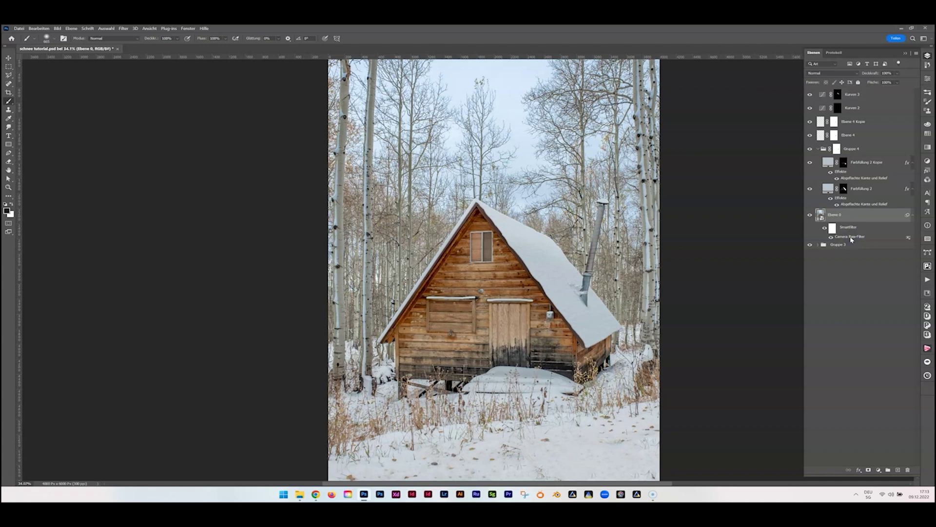
double_click(851, 237)
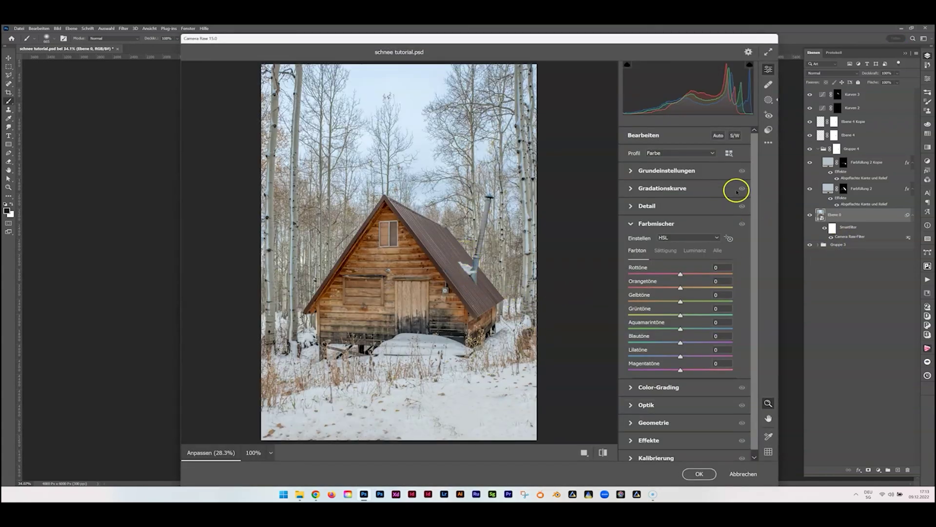
click(768, 99)
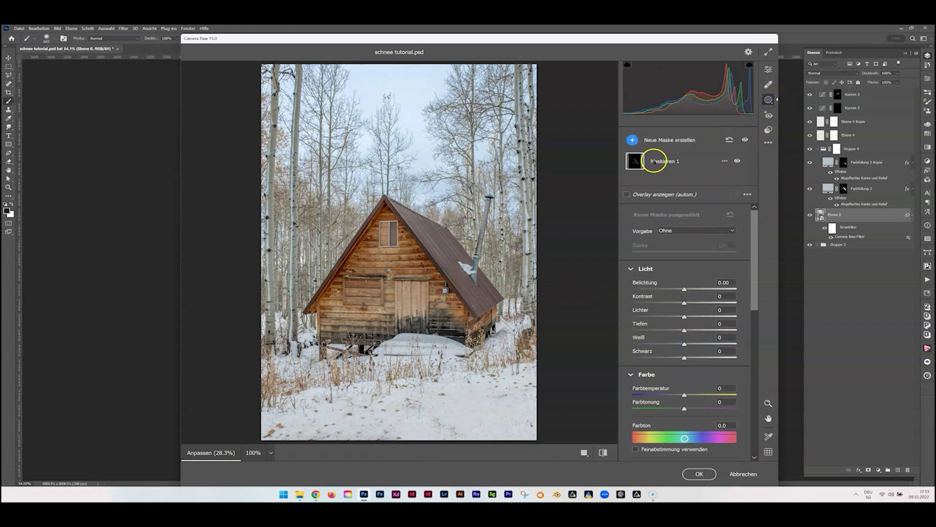
click(737, 160)
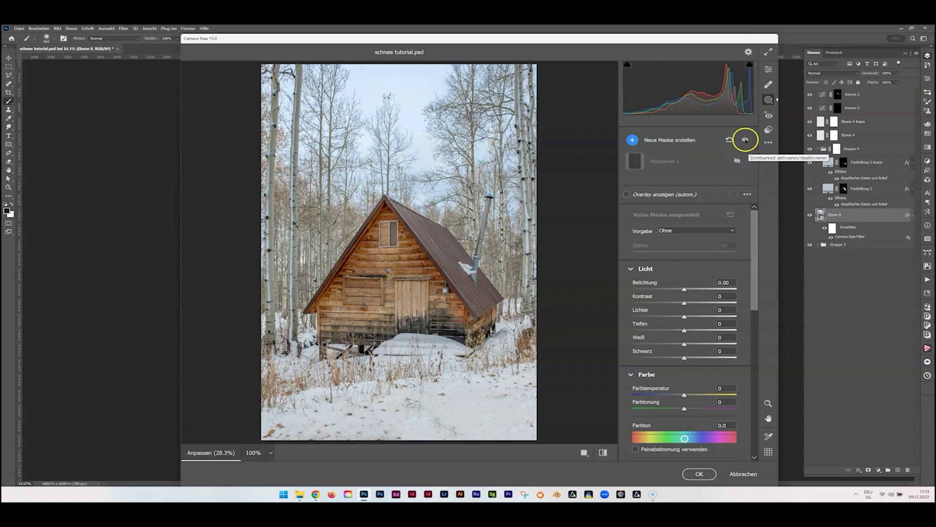
click(738, 160)
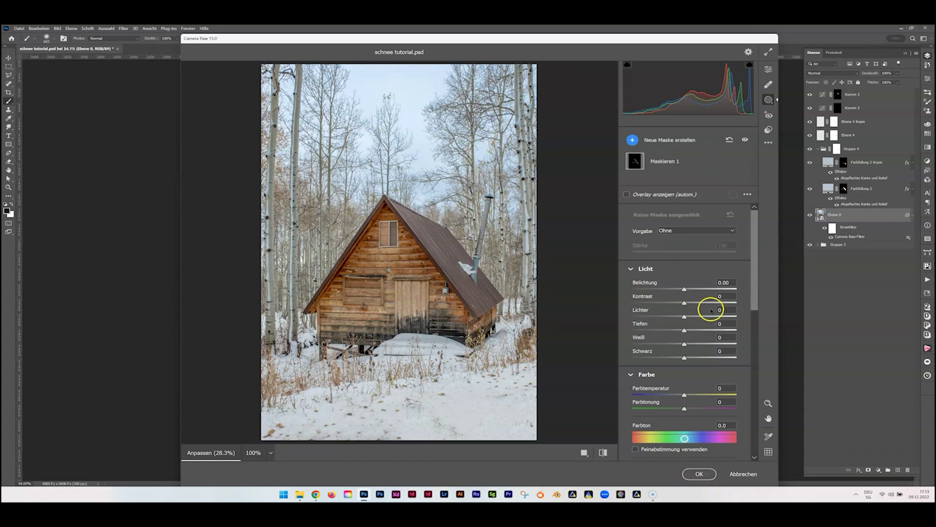
click(674, 161)
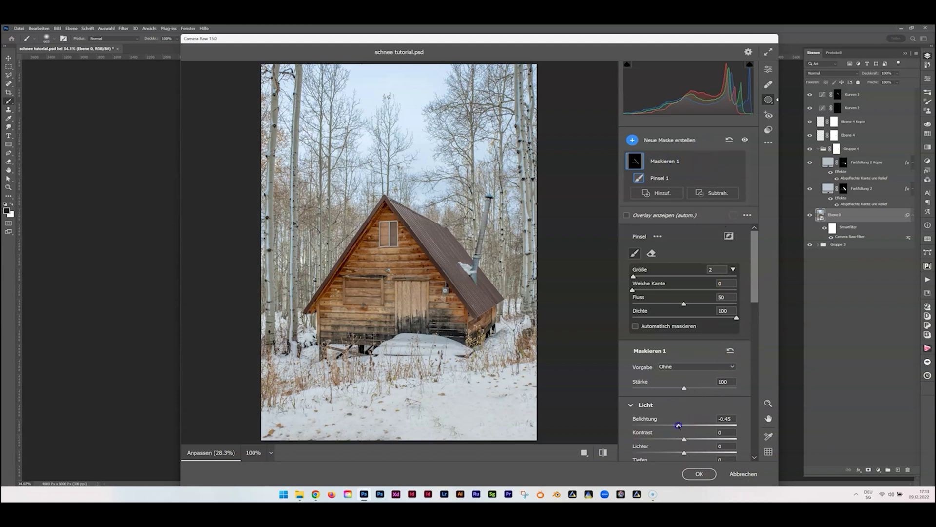
click(699, 474)
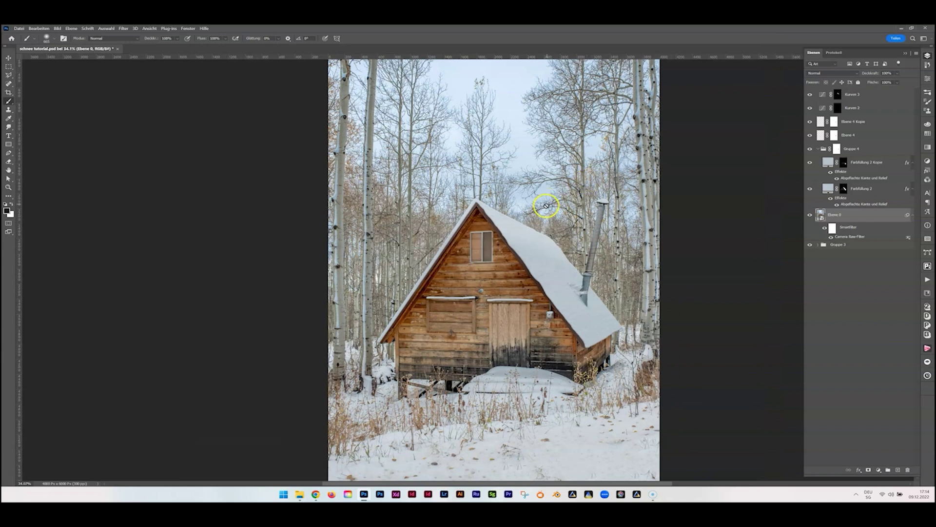
Move the bottommost layer group, Gruppe 3, to the top of the layer stack and expand it.
scroll(559, 197, down, 2)
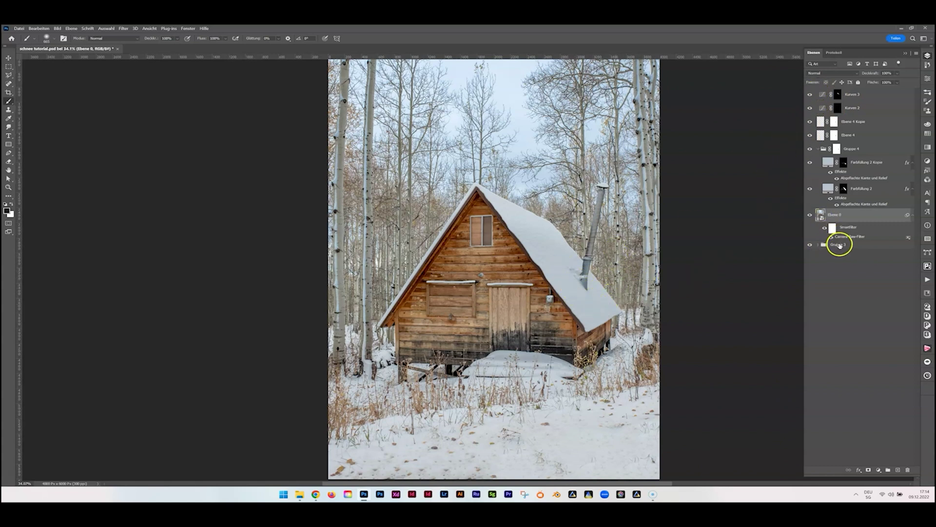
drag(840, 242, 812, 94)
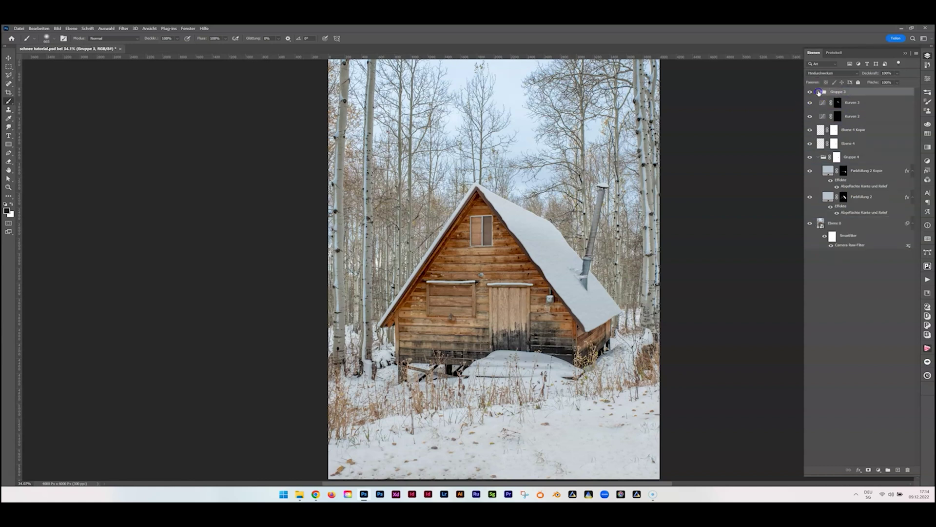
click(818, 91)
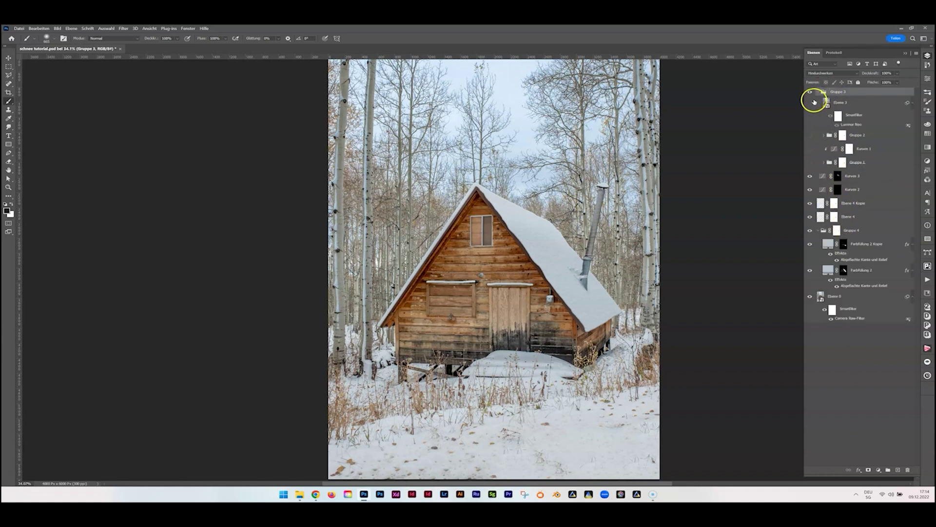
Show the two subgroups and Kurven 1 inside Gruppe 3, and hide the roof snow's curves, Ebene 4 and Farbfüllung 2 layers below it.
click(811, 140)
click(811, 164)
drag(811, 175, 815, 192)
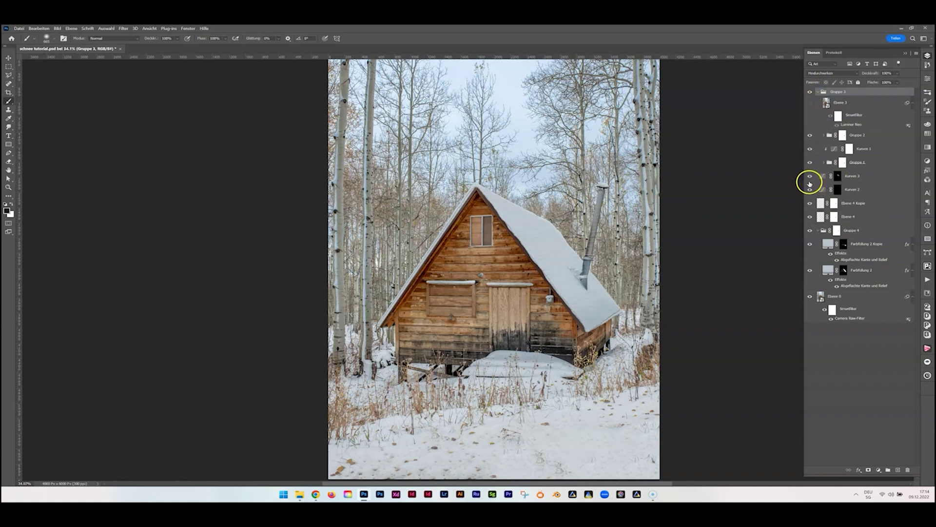
click(813, 274)
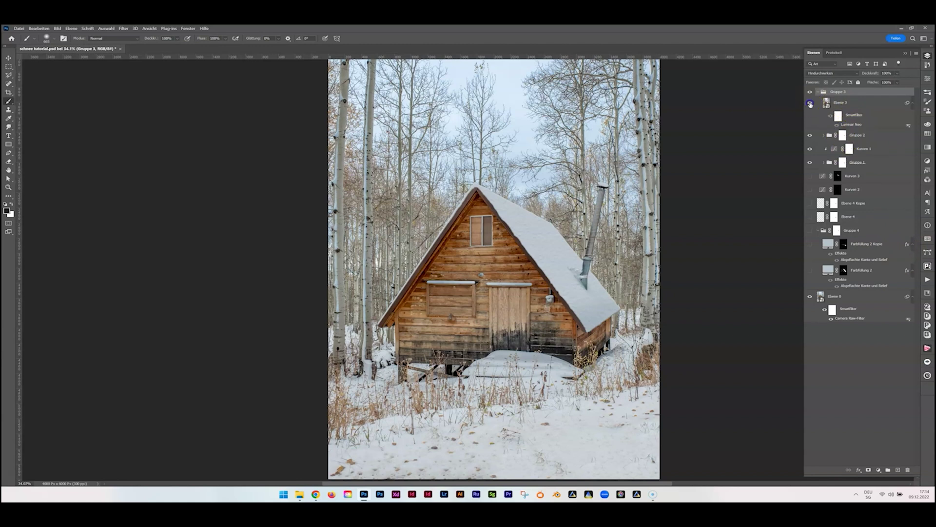
Show Ebene 3 with its Luminar Neo smart filter in Gruppe 3 and view the whole image.
click(810, 104)
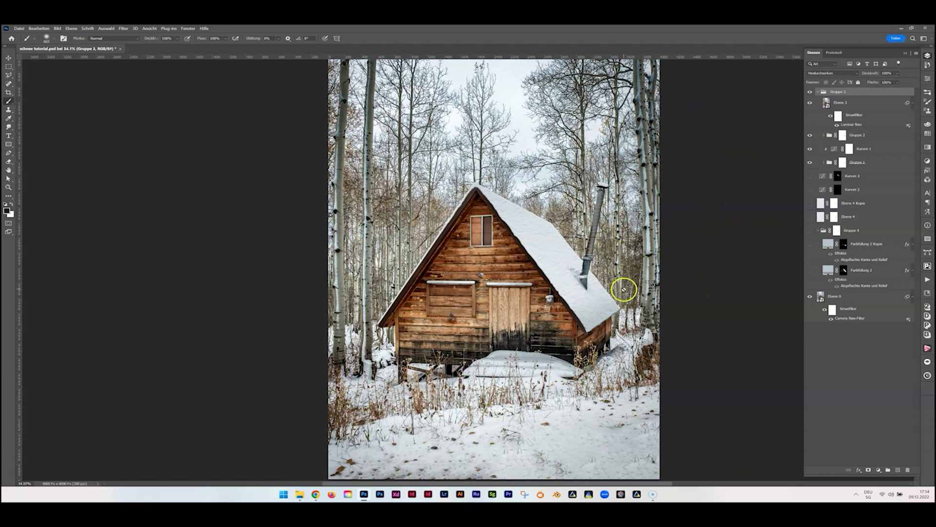
scroll(608, 277, down, 1)
scroll(608, 277, down, 2)
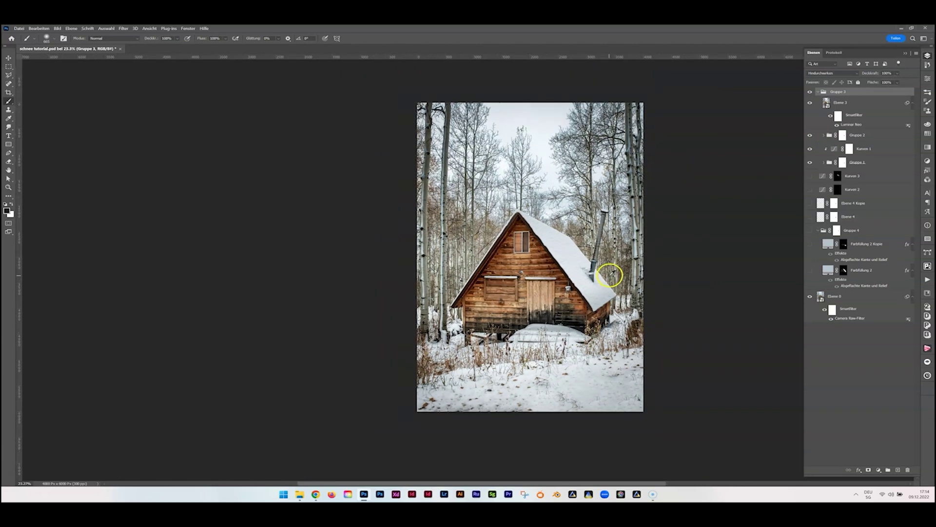